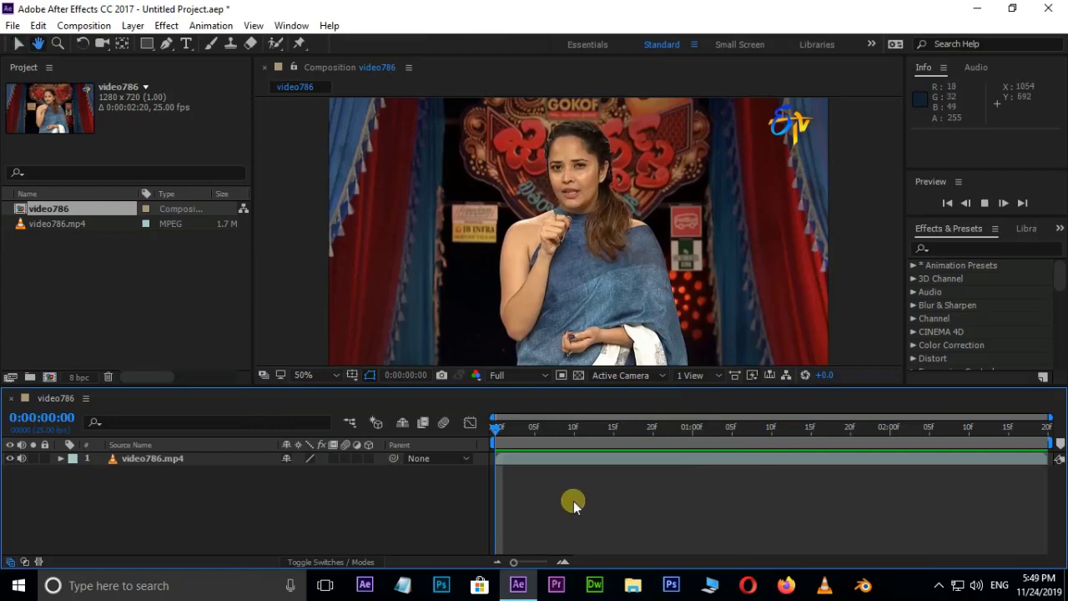
Preview the video786 clip, scrub through it and return the current time to the first frame
key("space")
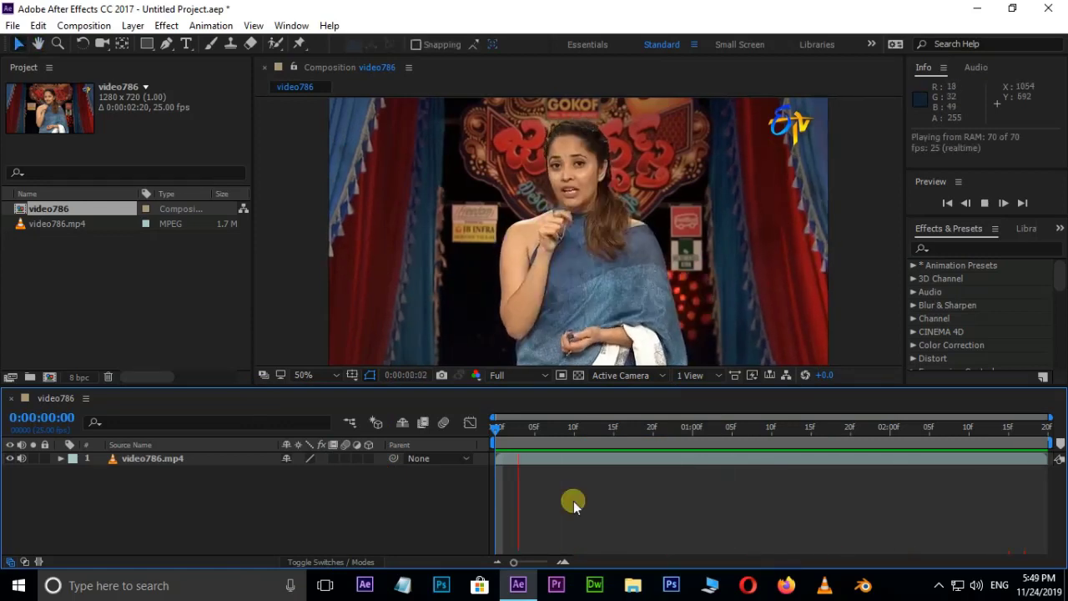
left_click(670, 427)
left_click_drag(673, 451, 503, 453)
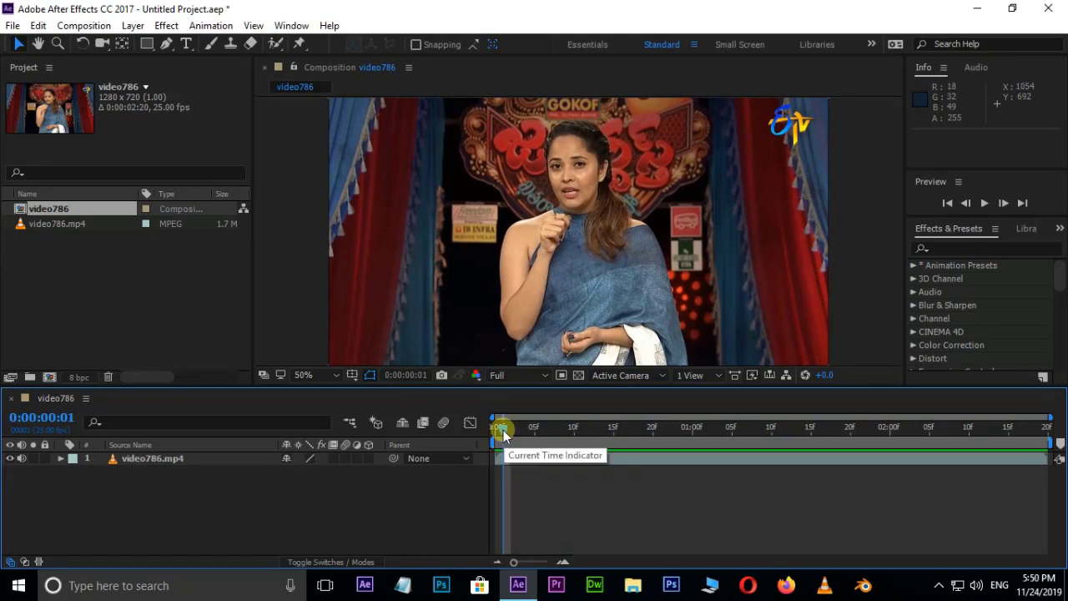
left_click_drag(503, 430, 490, 432)
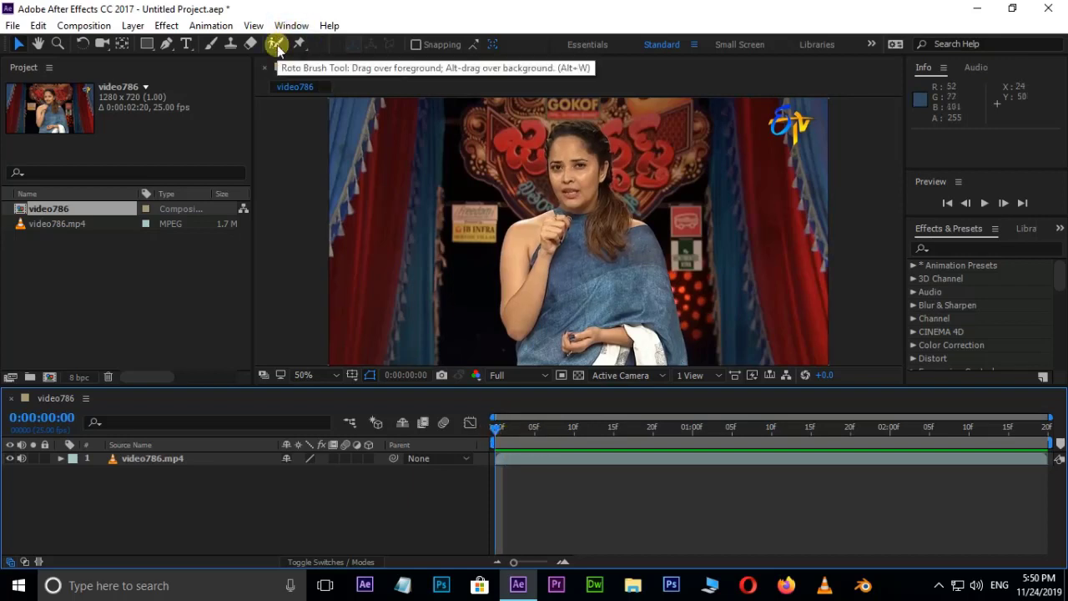
Open the video786.mp4 layer for rotoscoping and paint Roto Brush foreground strokes down the woman's head, torso, arm and shoulder
left_click_drag(277, 48, 330, 44)
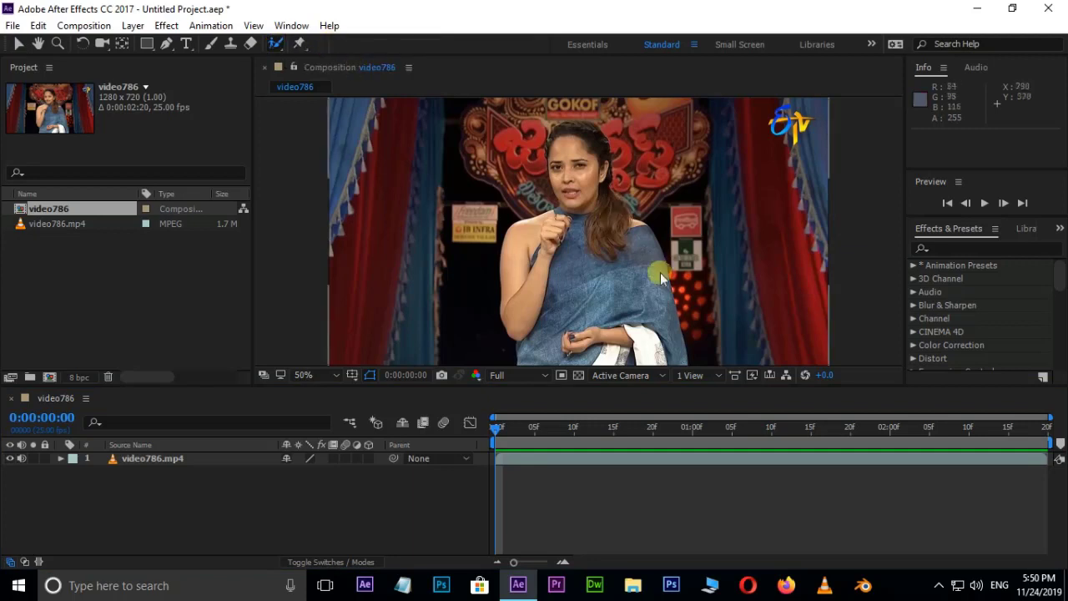
double_click(579, 256)
mouse_move(573, 98)
left_mouse_down()
mouse_move(590, 288)
mouse_move(581, 307)
left_mouse_up()
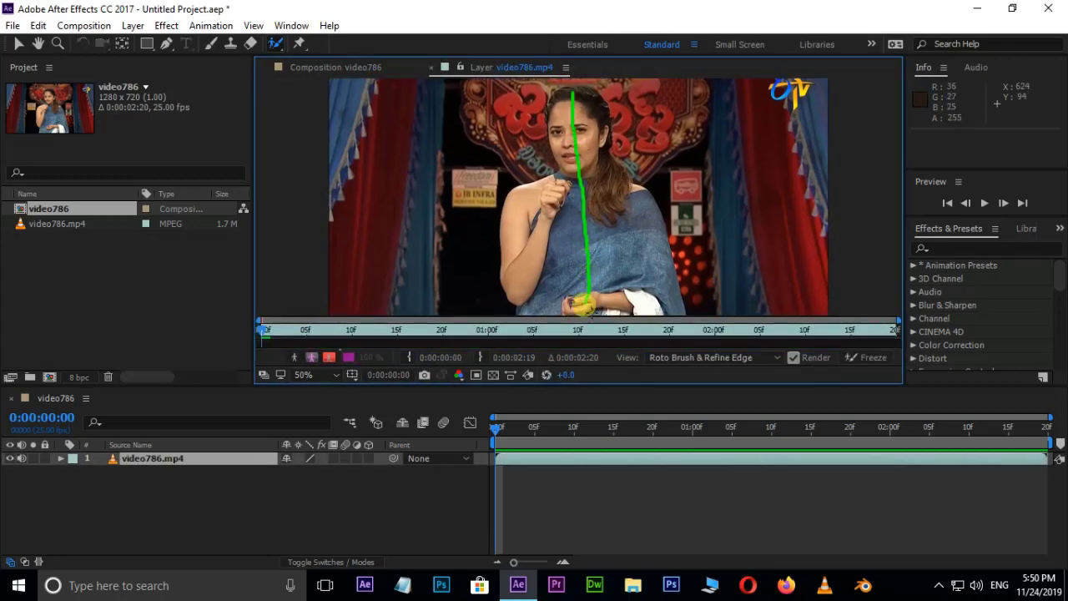
mouse_move(570, 179)
left_mouse_down()
mouse_move(522, 225)
mouse_move(529, 312)
left_mouse_up()
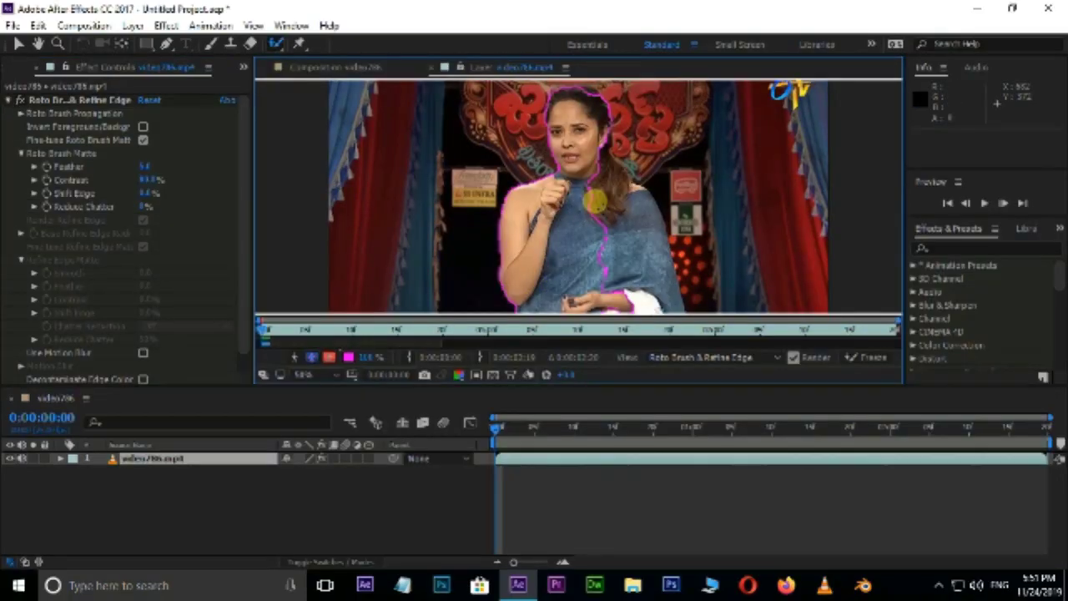
mouse_move(592, 173)
left_mouse_down()
mouse_move(652, 243)
mouse_move(668, 315)
left_mouse_up()
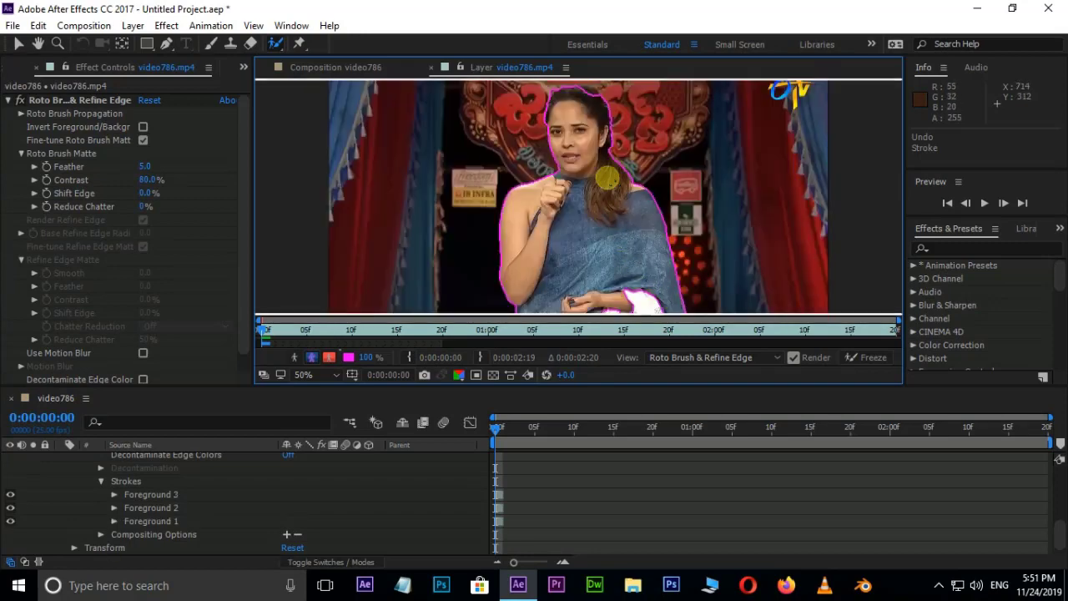
Examine the Roto Brush cutout up close from the head down to the lower hand and garment for missing areas
scroll(608, 177, "up", 2)
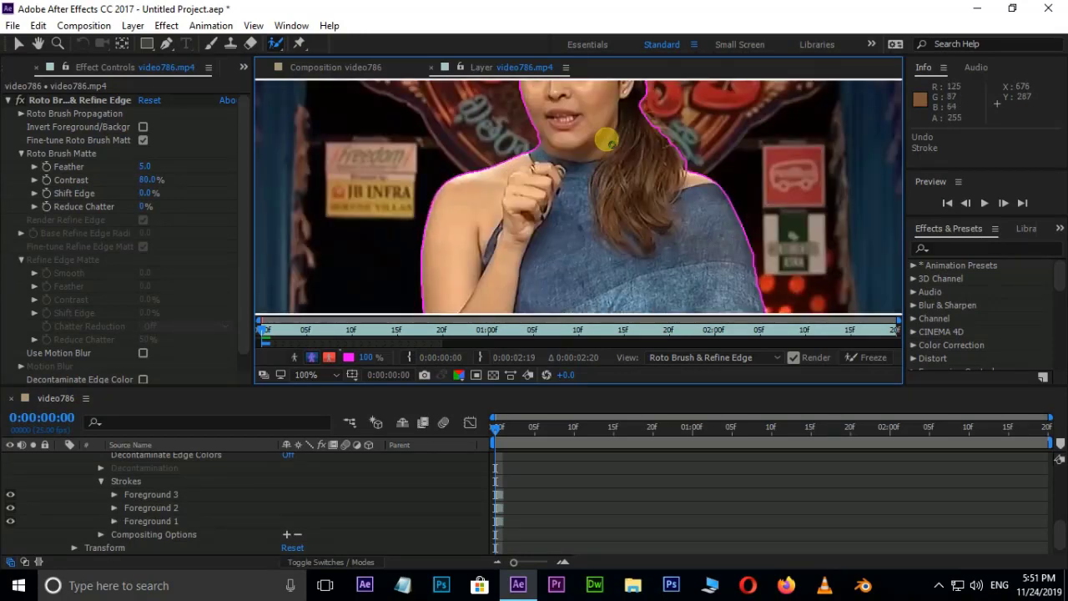
scroll(534, 225, "down", 2)
scroll(532, 242, "up", 3)
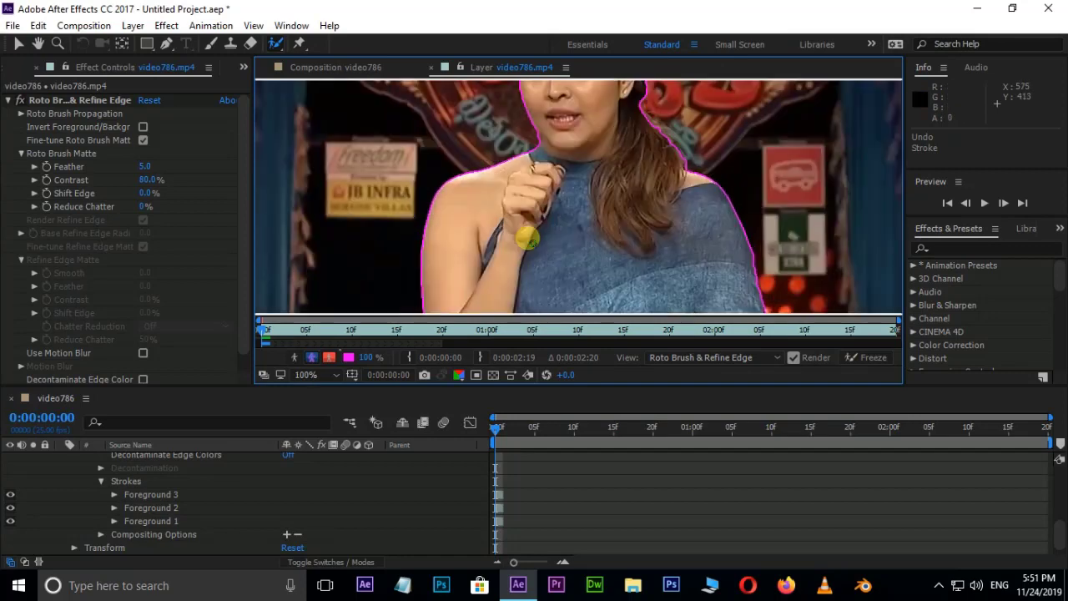
scroll(533, 242, "down", 3)
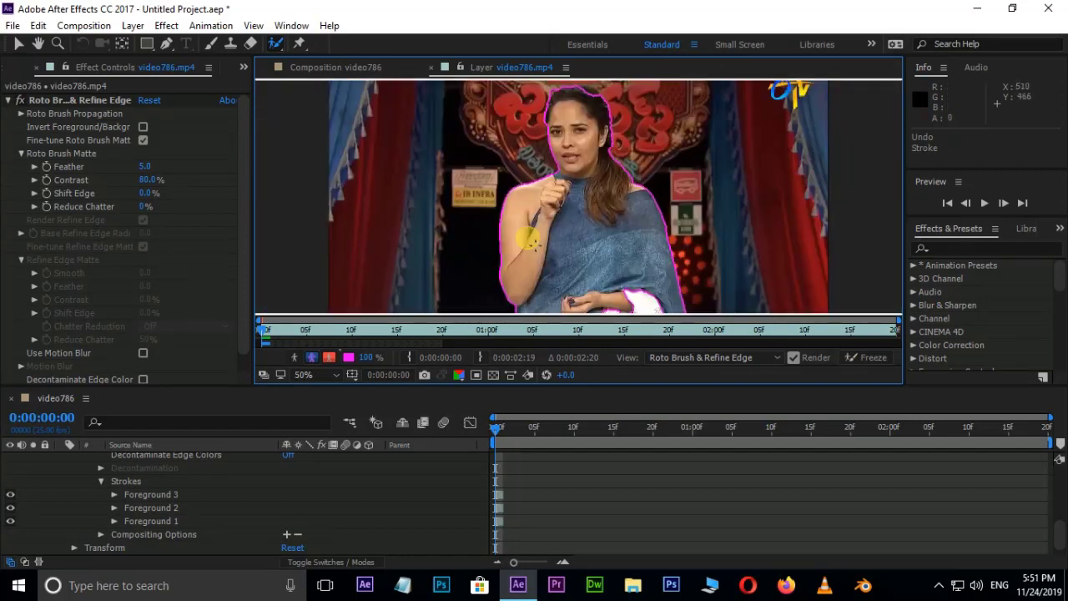
scroll(529, 242, "up", 2)
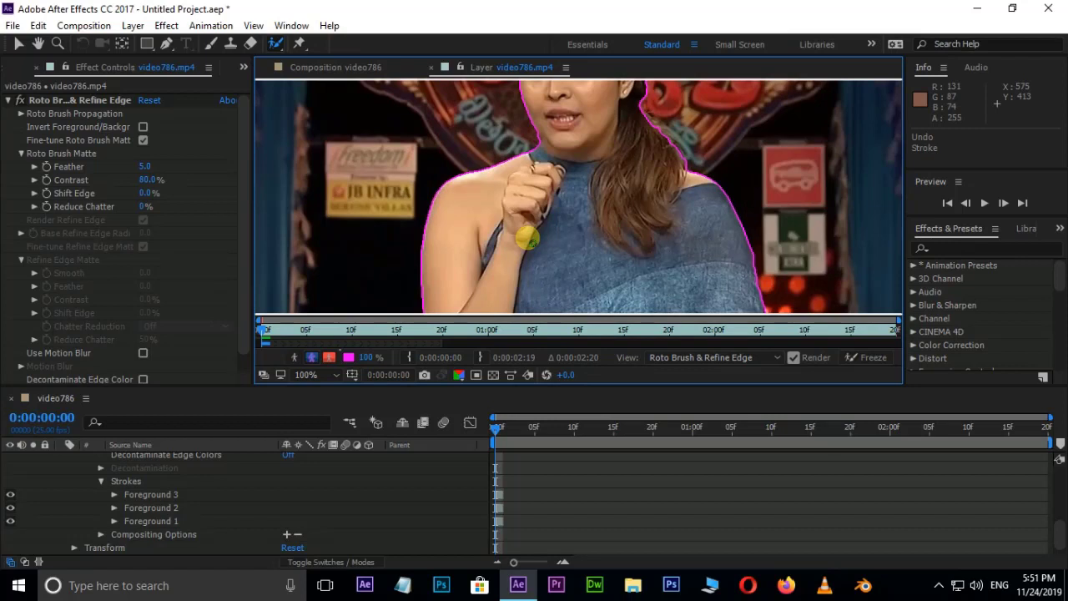
key("space")
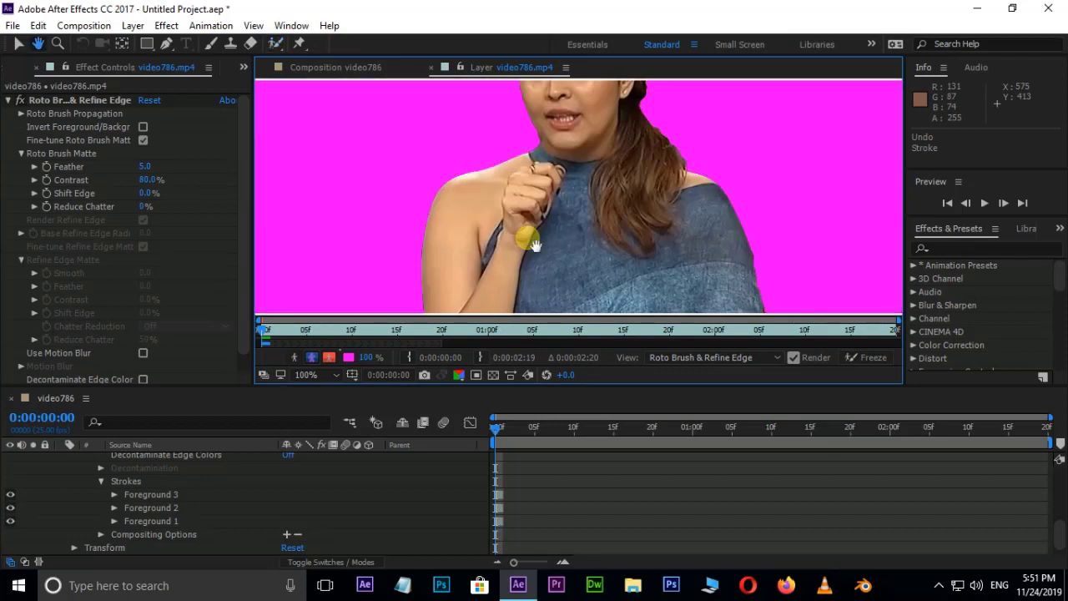
left_click_drag(556, 179, 581, 298)
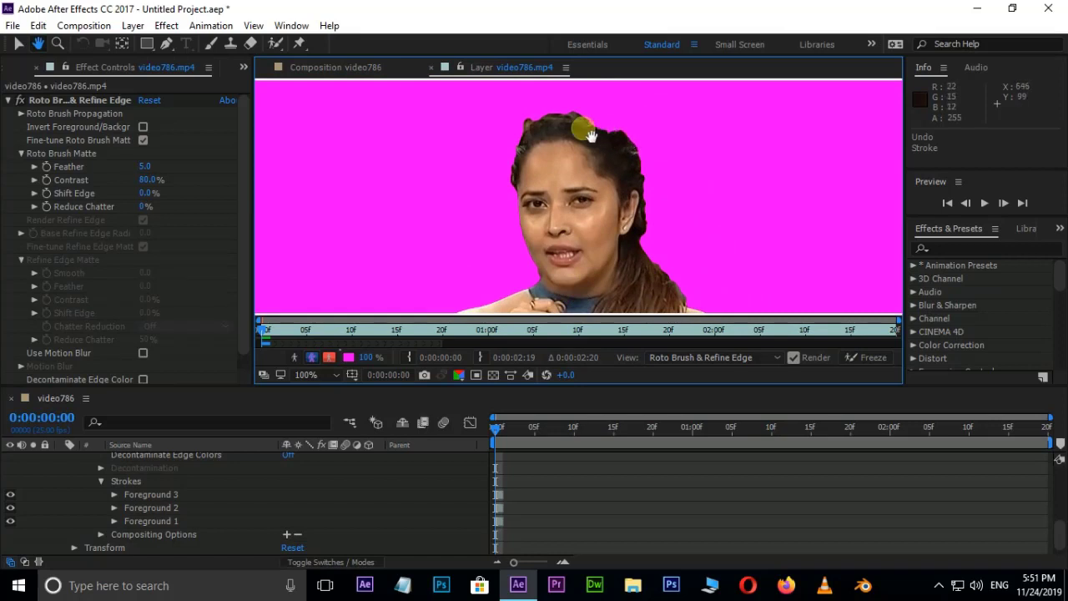
scroll(655, 313, "down", 1)
scroll(638, 250, "down", 7)
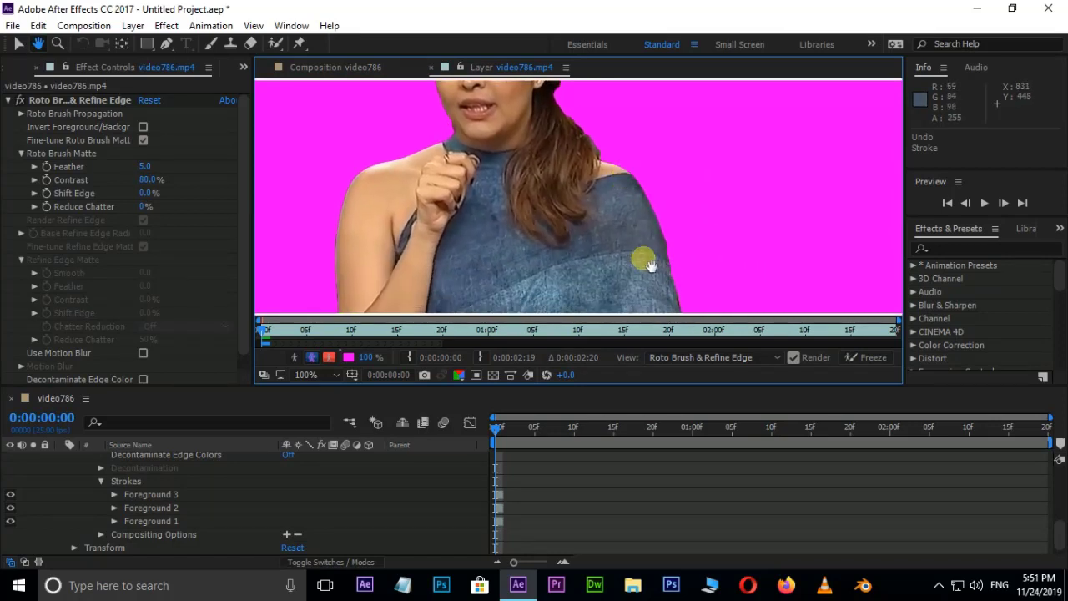
scroll(649, 257, "down", 8)
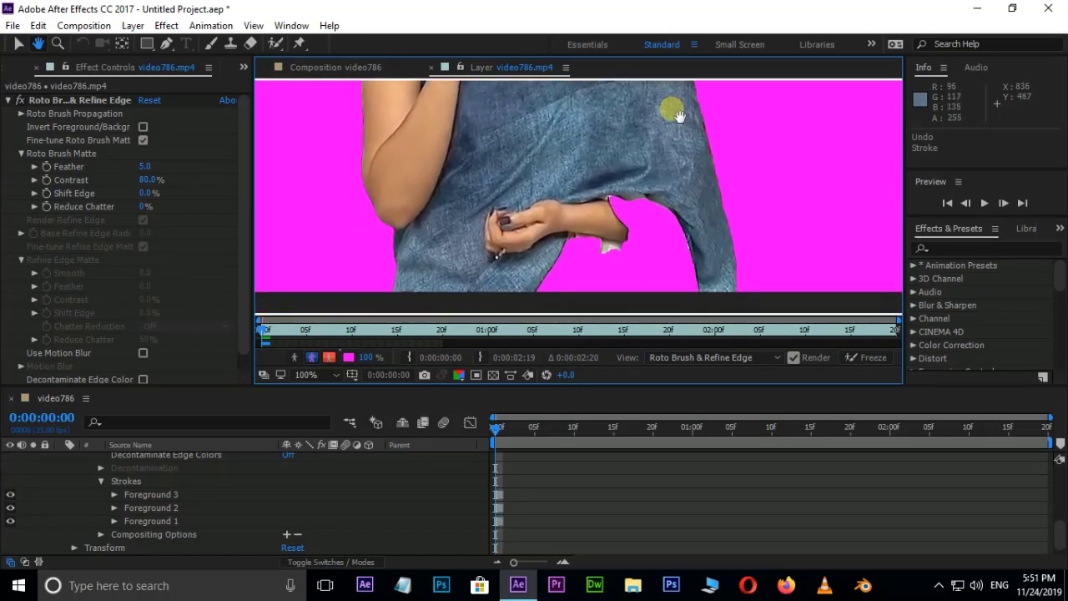
Paint Roto Brush foreground strokes over the white cloth hanging below the woman's forearm to include it in the selection
key("alt+w")
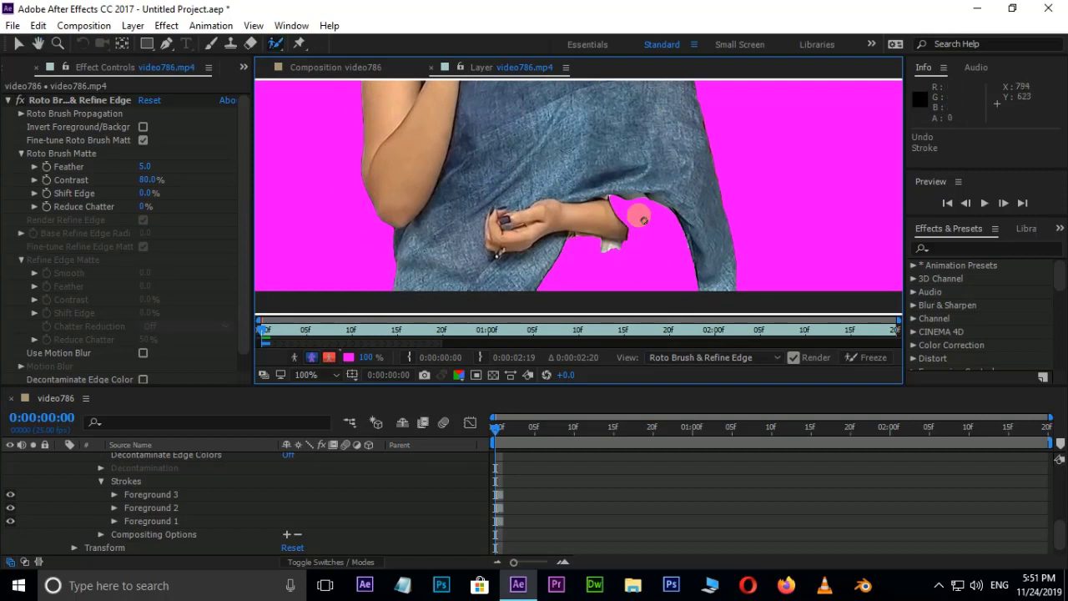
left_click_drag(642, 220, 639, 297)
left_click_drag(596, 234, 606, 331)
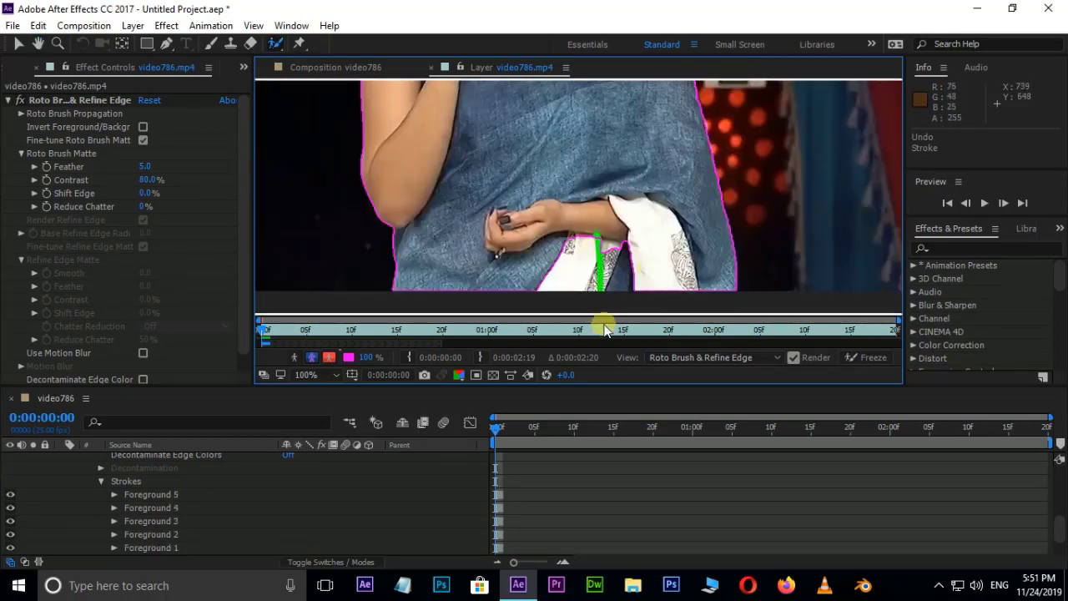
left_click_drag(603, 227, 625, 334)
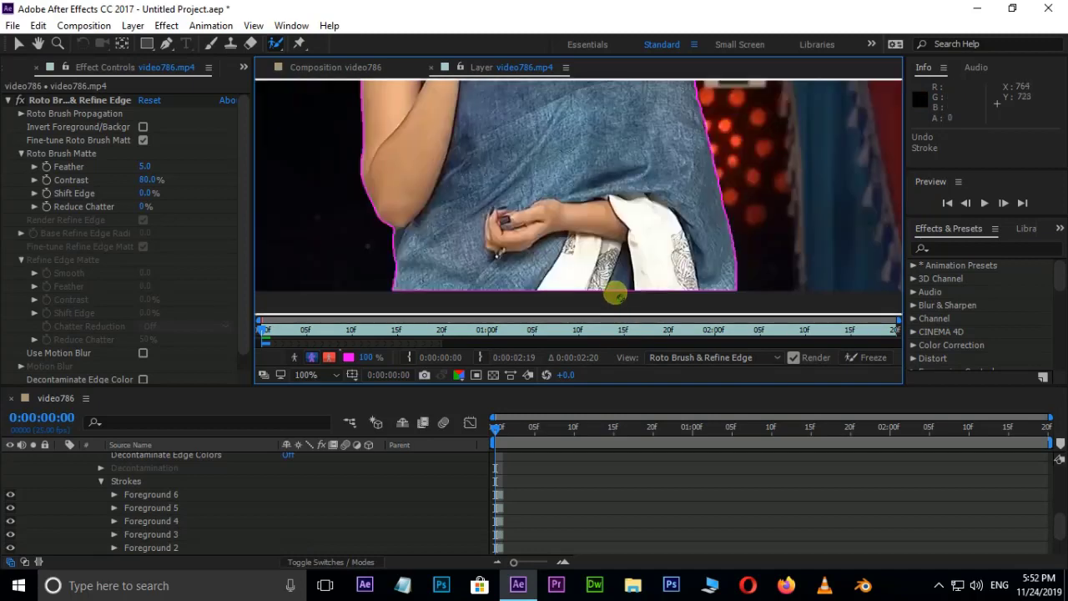
Refine the roto selection around the top of the hair with a foreground stroke and a background stroke beside the head
key("space")
left_click_drag(572, 162, 564, 294)
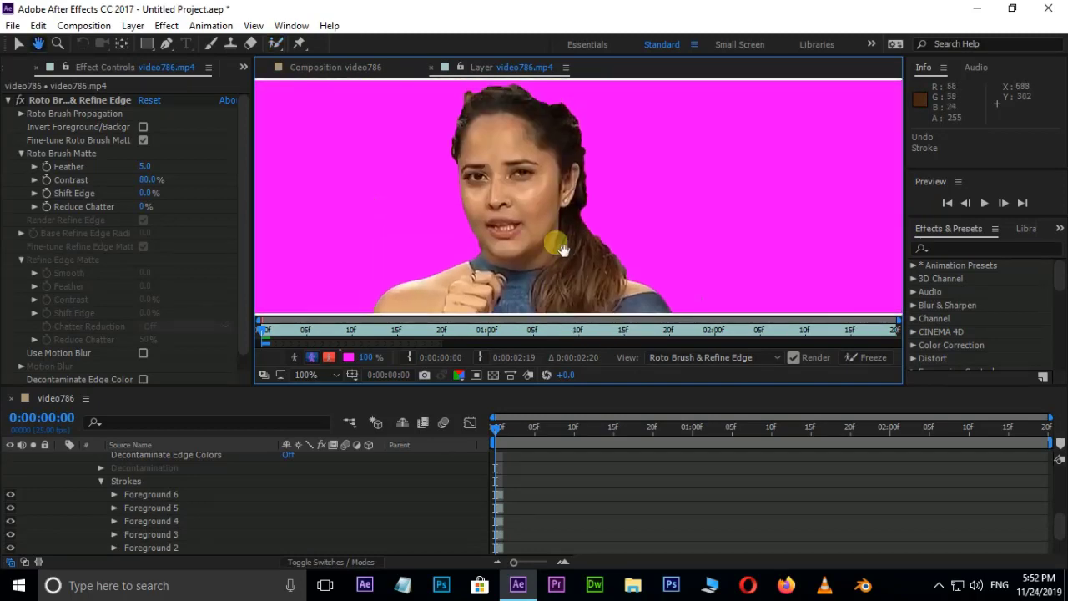
left_click_drag(522, 152, 563, 170)
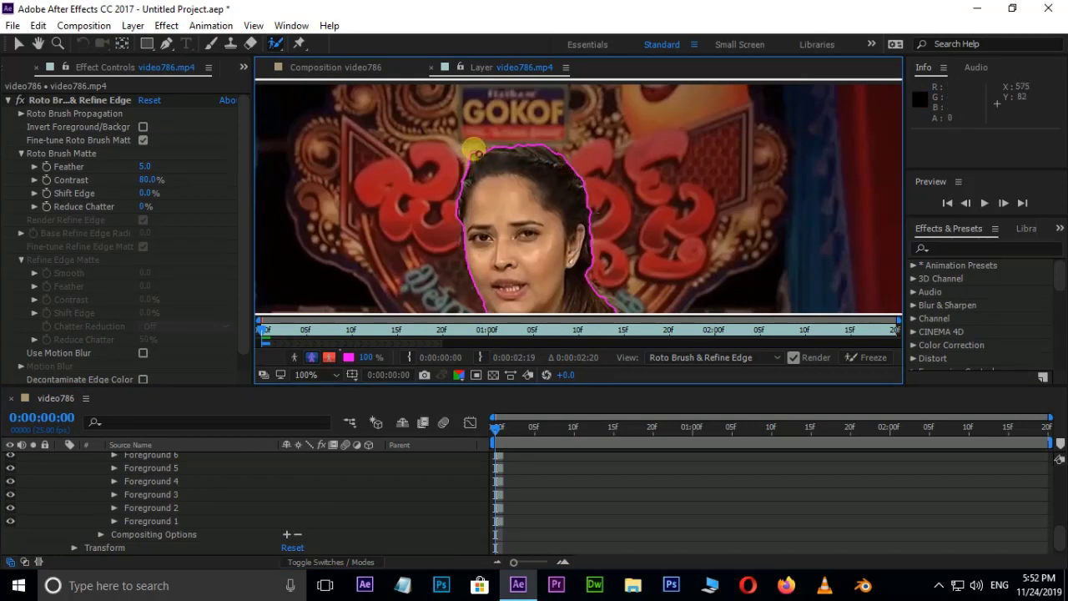
left_click_drag(473, 151, 467, 163)
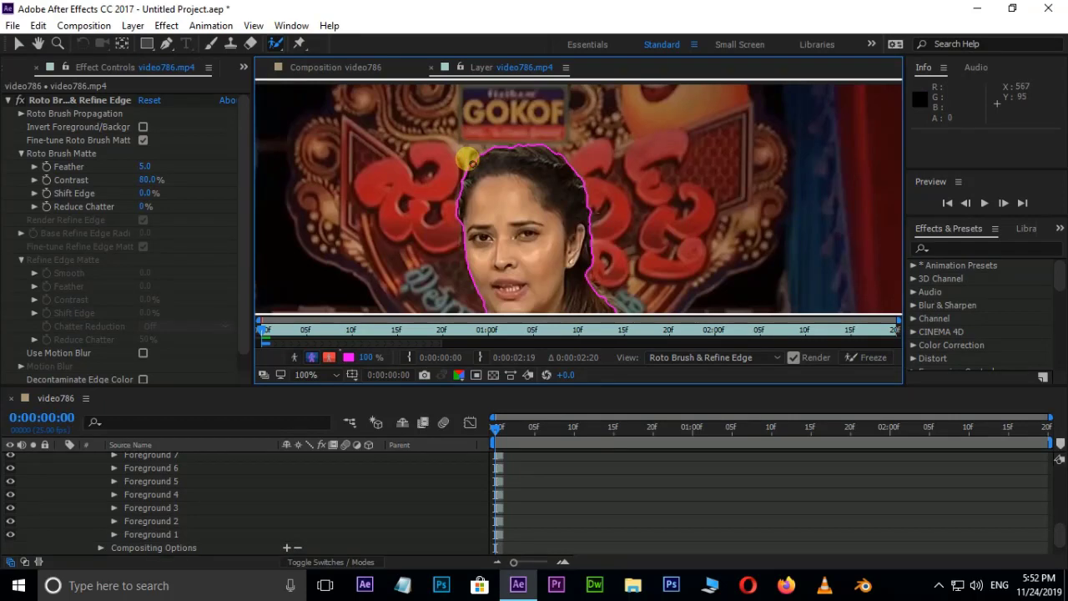
Add a Roto Brush foreground stroke from the ponytail down over the shoulder of the blue garment
key("h")
scroll(590, 271, "down", 3)
left_click_drag(590, 272, 596, 214)
key("alt+w")
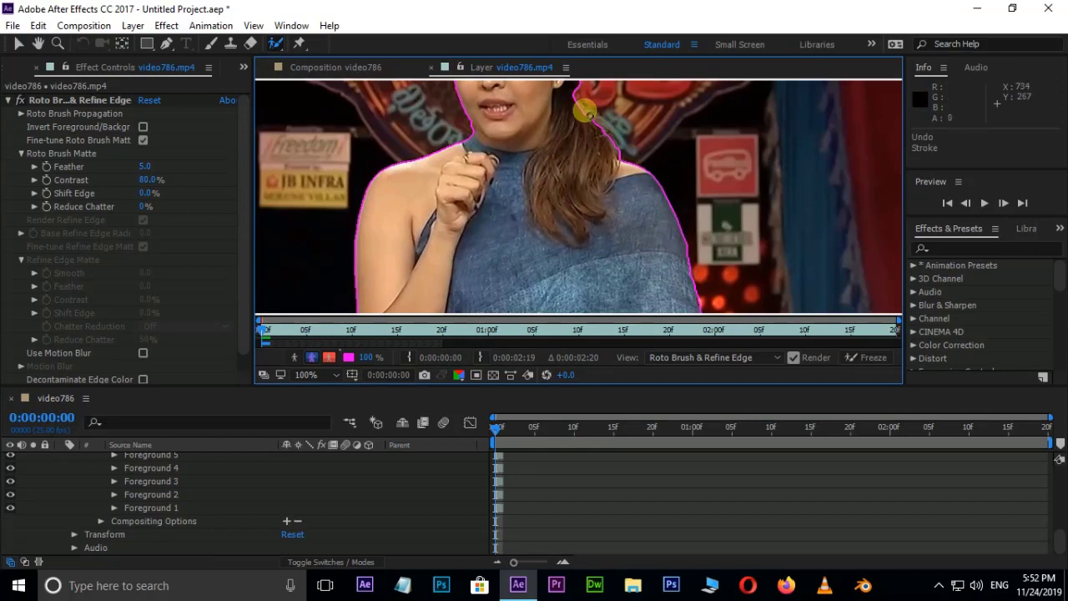
left_click_drag(579, 105, 667, 245)
Check the cutout's edges from the lower garment up to the head, and review the whole figure's outline
key("space")
left_click_drag(687, 305, 685, 226)
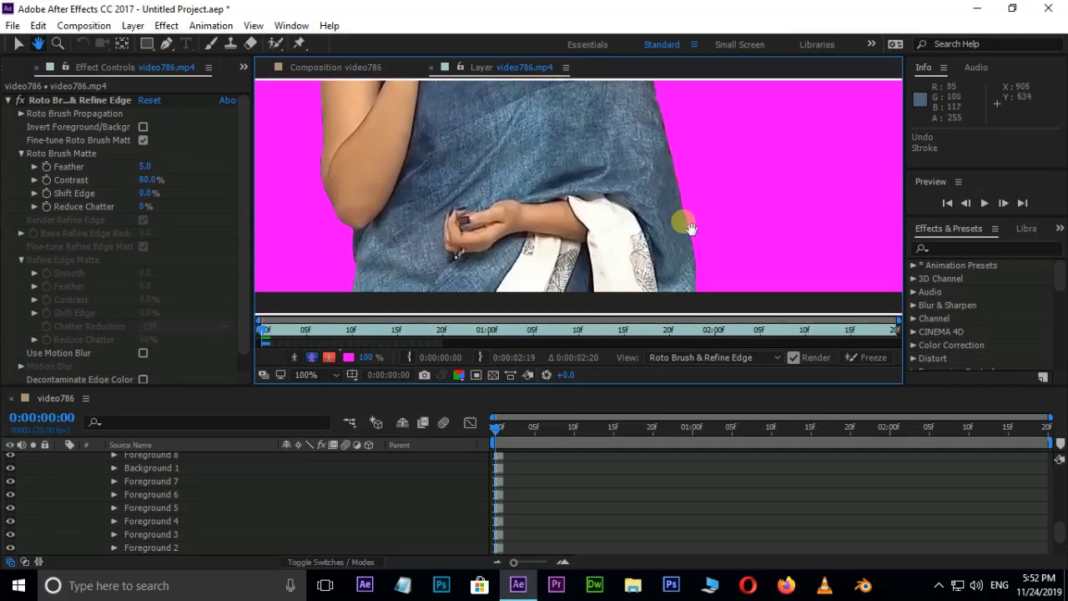
left_click_drag(555, 195, 559, 242)
mouse_move(604, 107)
left_mouse_down()
mouse_move(573, 239)
mouse_move(542, 261)
mouse_move(551, 334)
left_mouse_up()
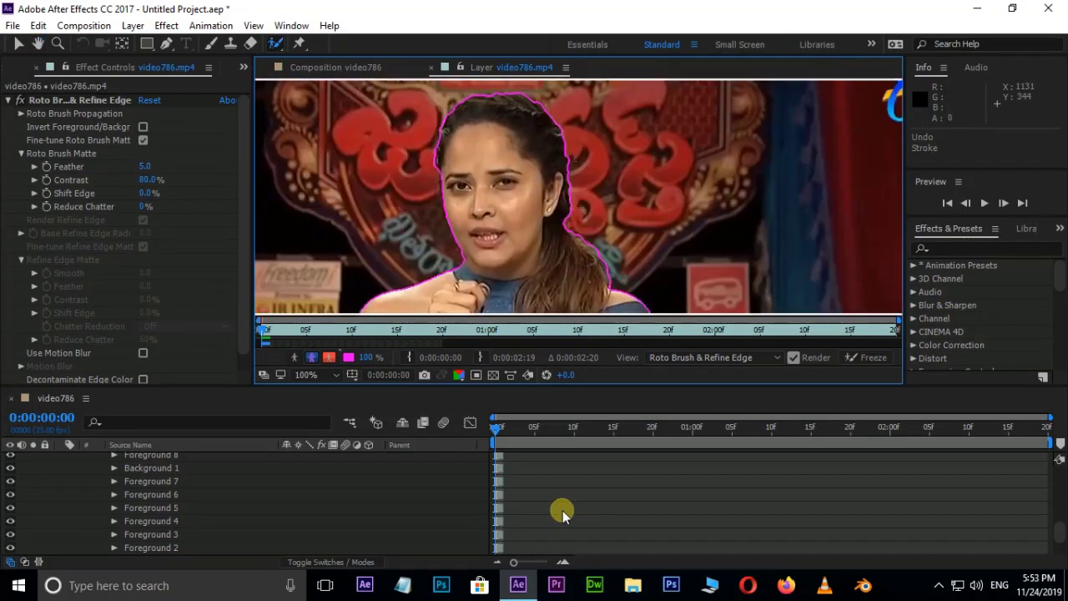
key("space")
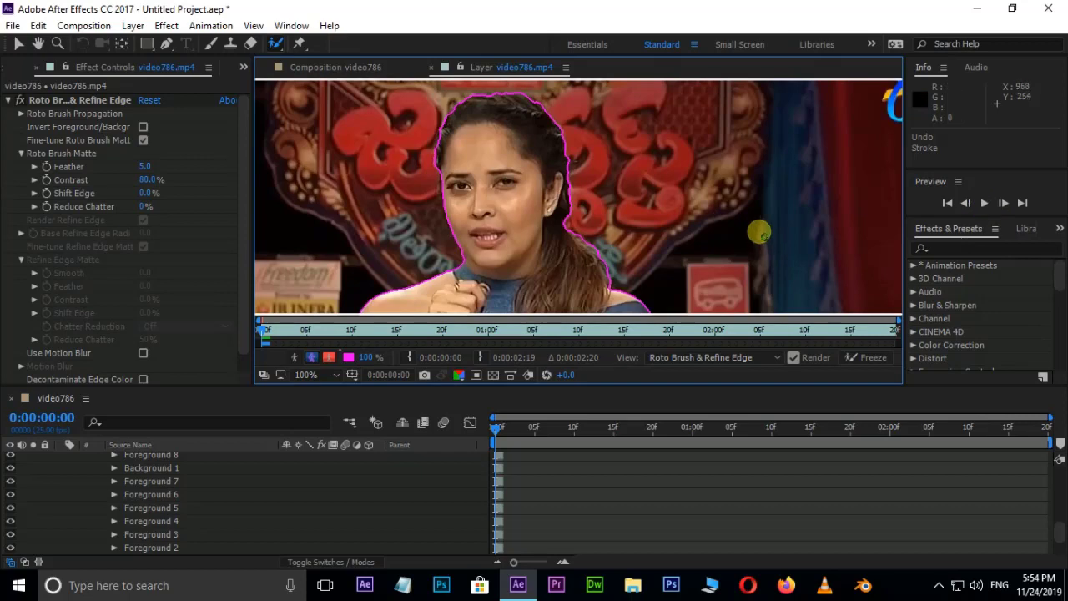
scroll(759, 232, "down", 2)
scroll(760, 232, "down", 1)
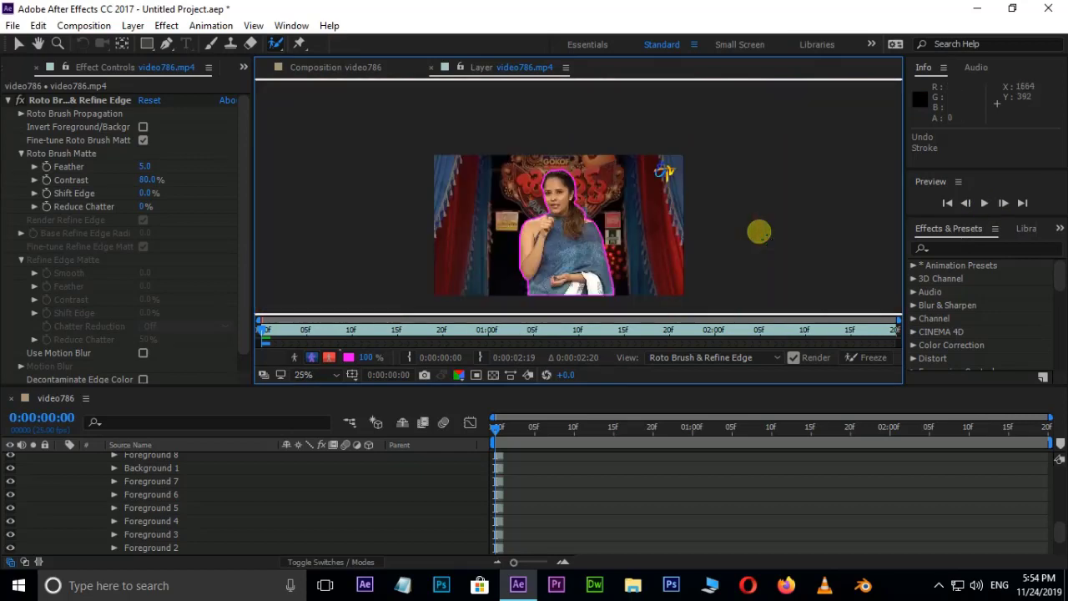
scroll(759, 232, "up", 1)
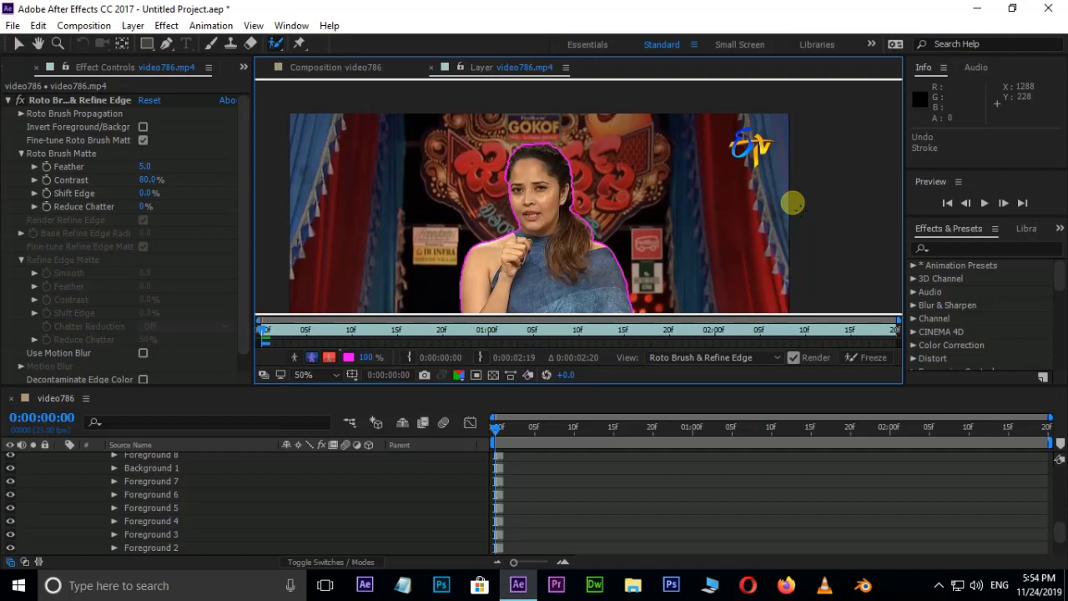
Step forward frame by frame to 0:00:00:04 to check how the roto outline follows the woman
key("Page_Down")
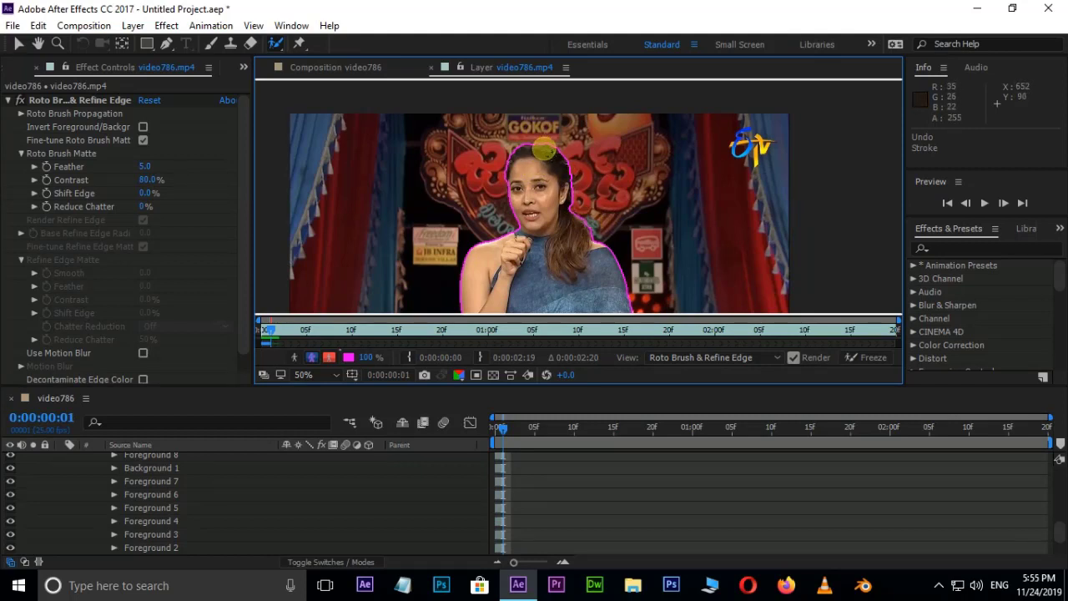
key("Page_Down")
key("Page_Down")
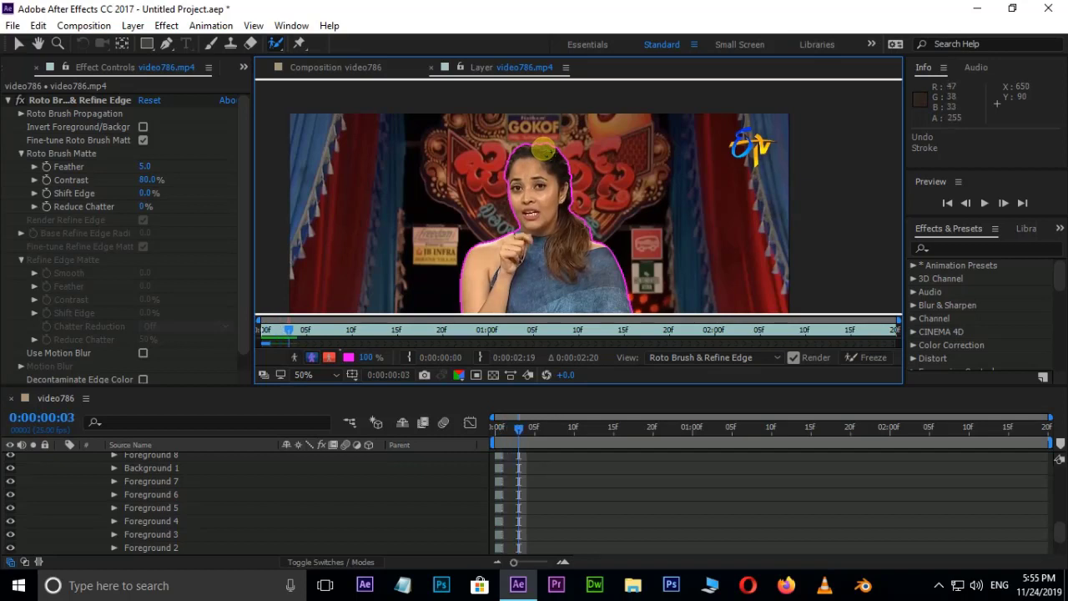
key("Page_Down")
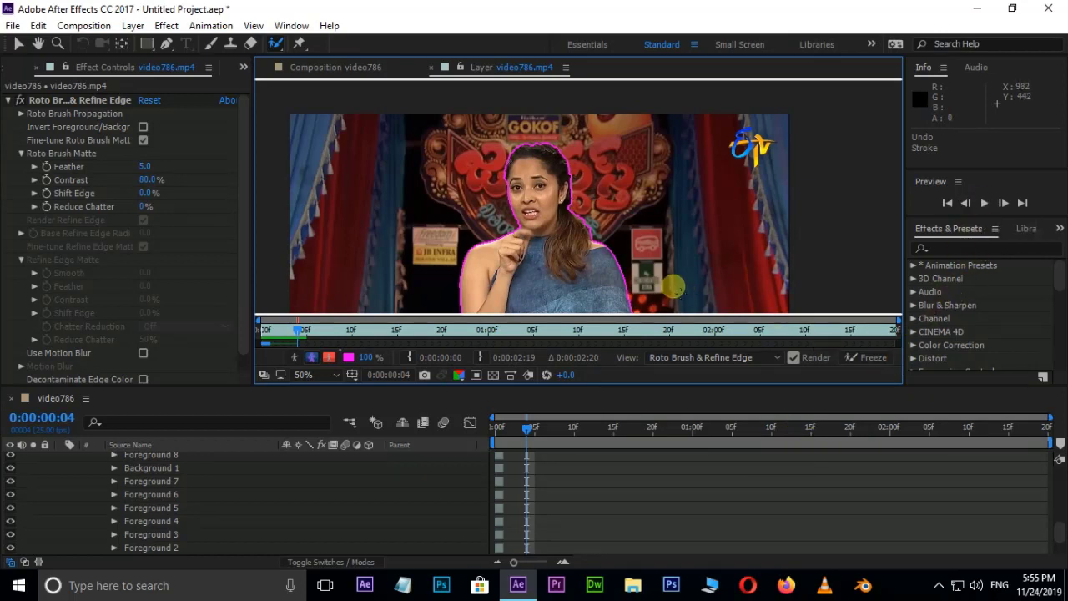
Return to the first frame and preview the Roto Brush outline propagating through the whole clip
left_click_drag(527, 429, 473, 449)
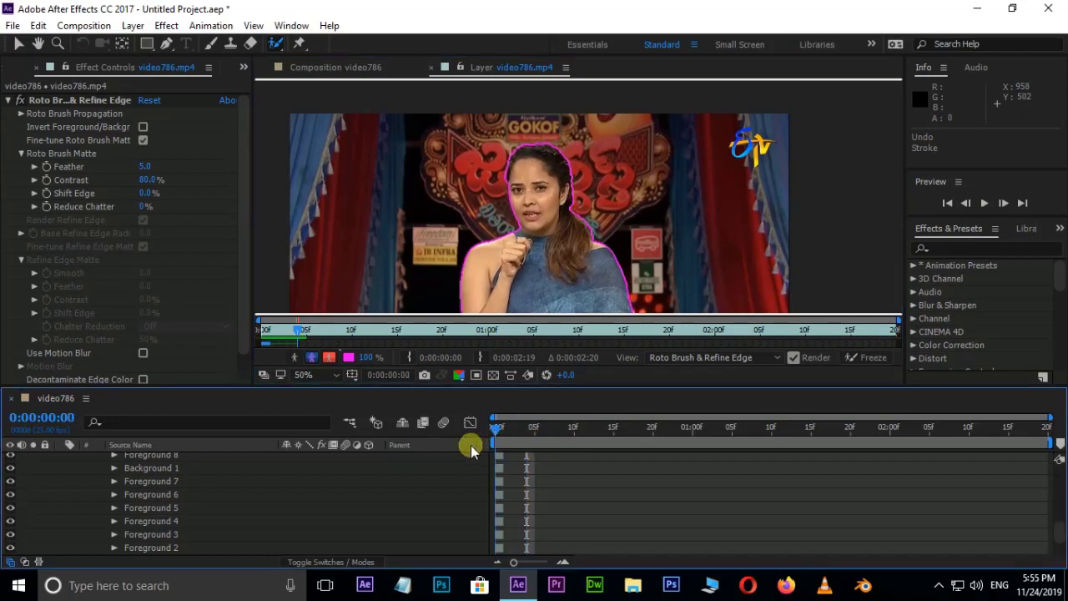
left_click(981, 205)
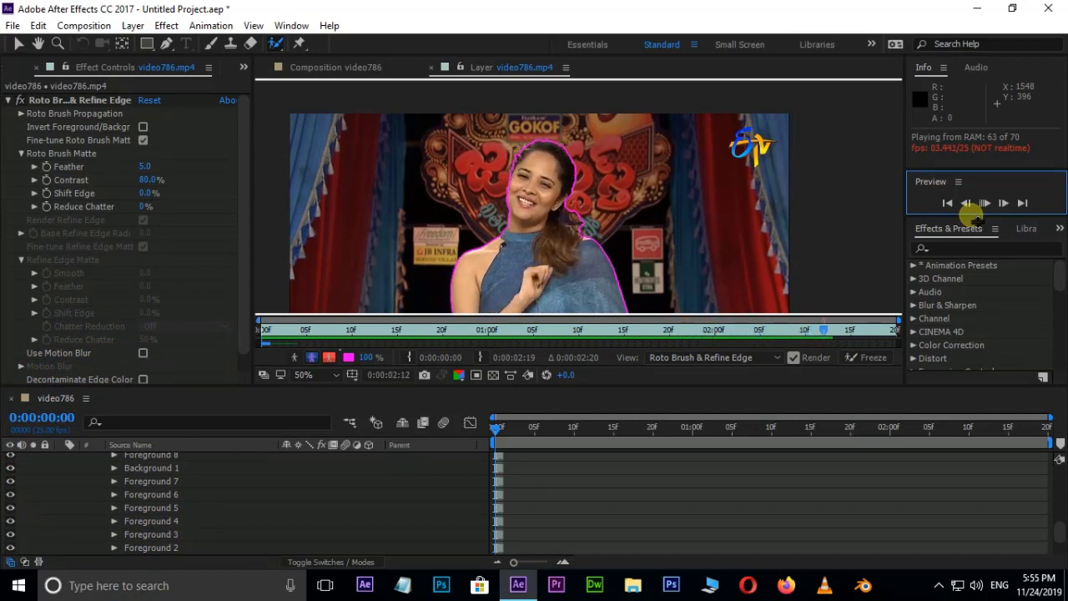
key("space")
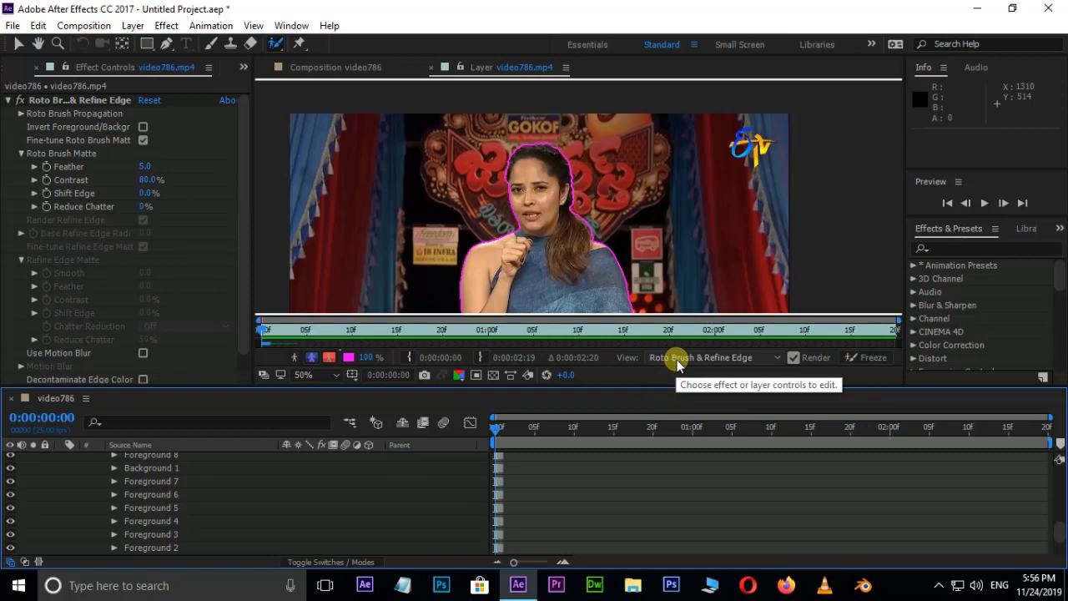
Preview the clip and step ahead to 0:00:00:11 to check the roto outline around the head and ponytail
key("space")
key("comma")
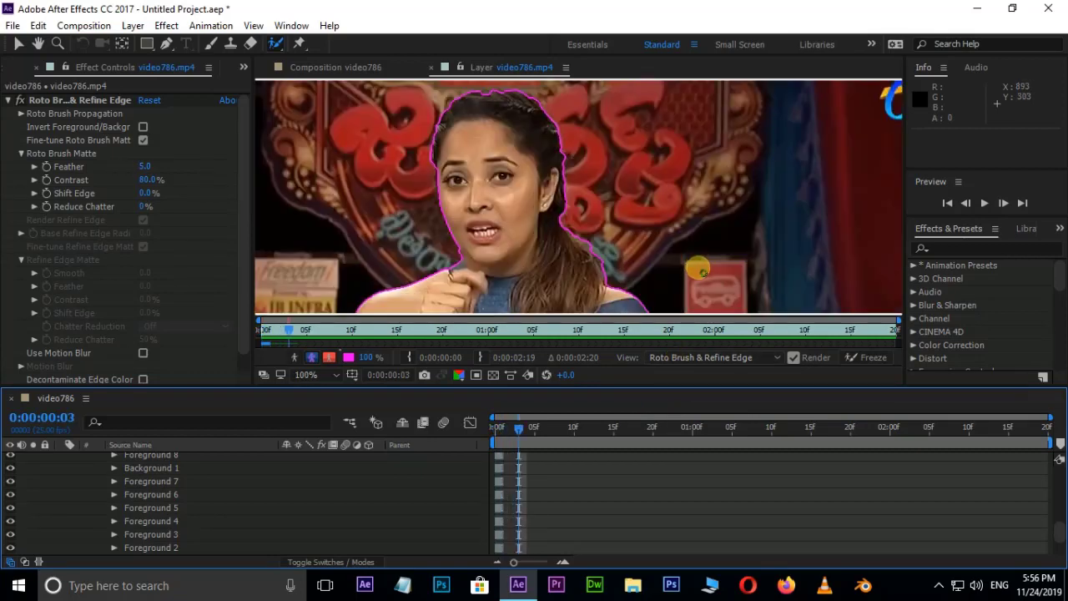
key("period")
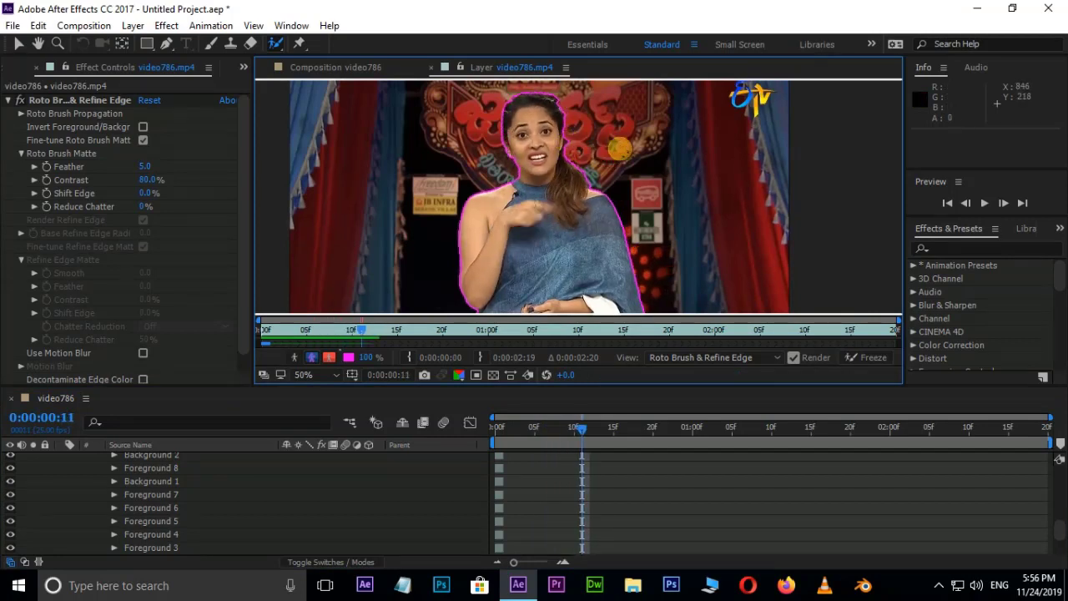
key("period")
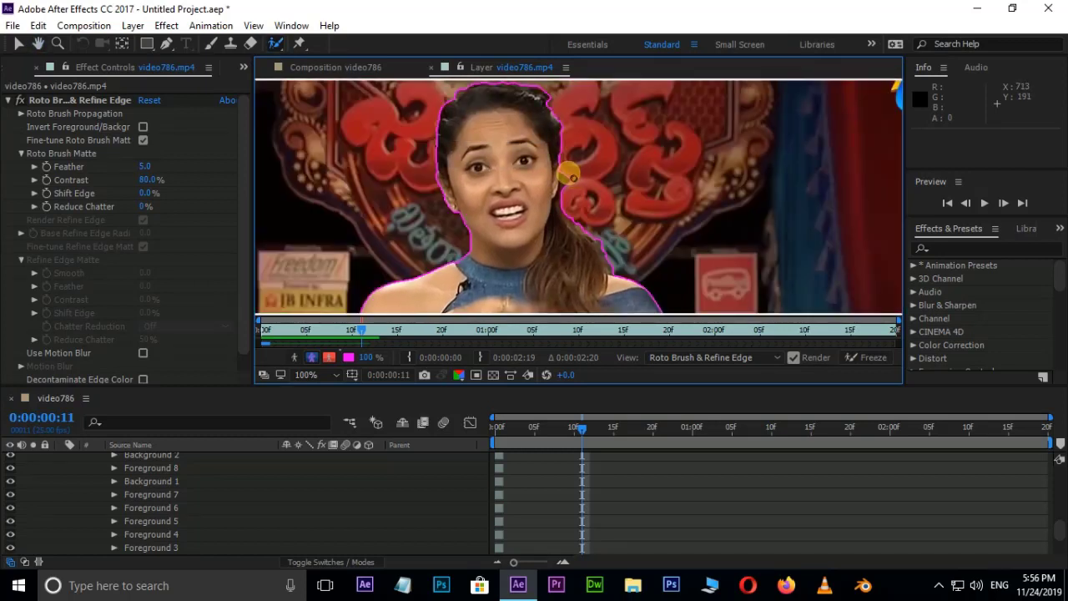
scroll(618, 446, "up", 1)
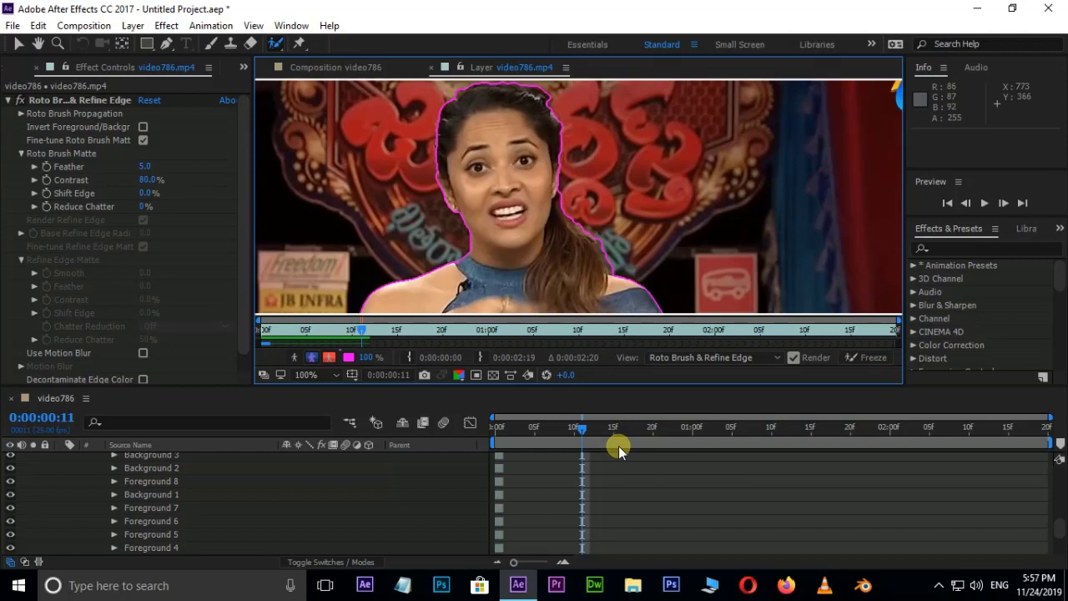
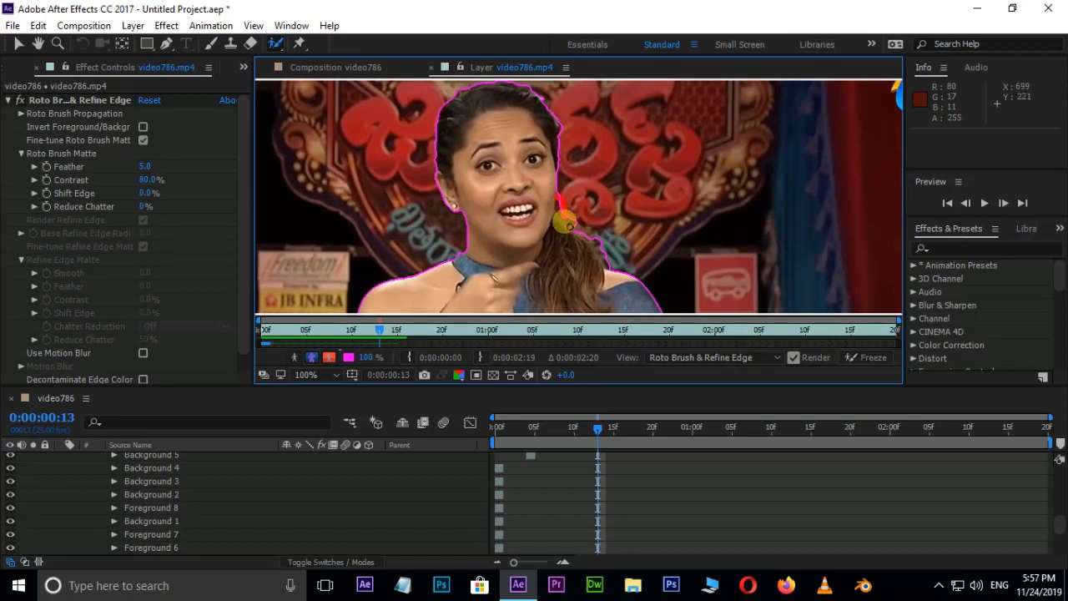
Correct the outline between the neck and ponytail at 0:00:00:13 with a Roto Brush background stroke, and check the frames up to 0:00:00:16
mouse_move(572, 226)
left_mouse_down()
mouse_move(618, 214)
mouse_move(574, 217)
left_mouse_up()
key("Page_Down")
key("Page_Down")
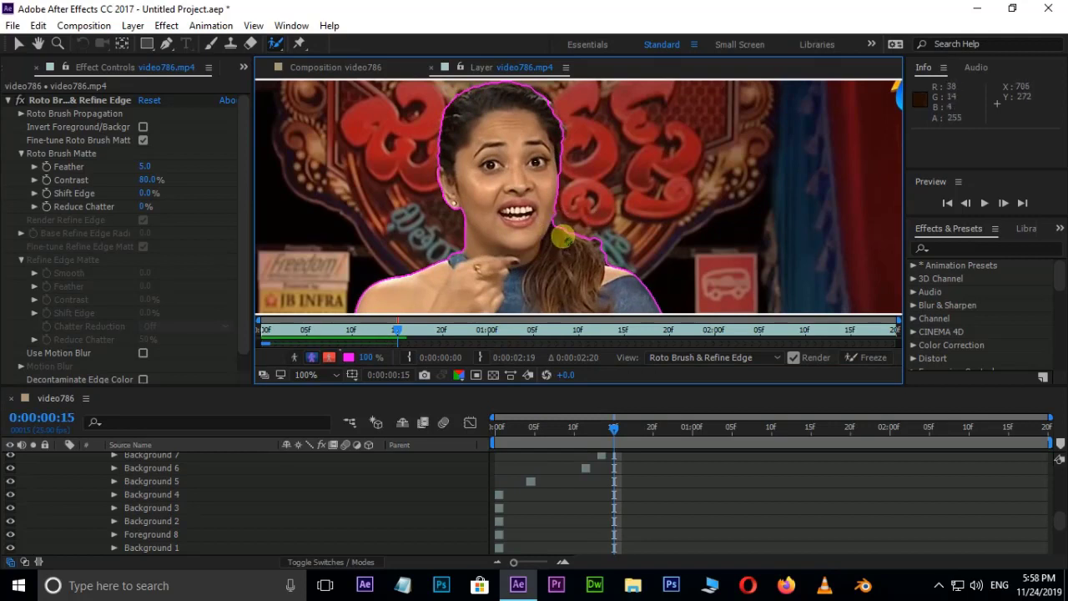
key("Page_Down")
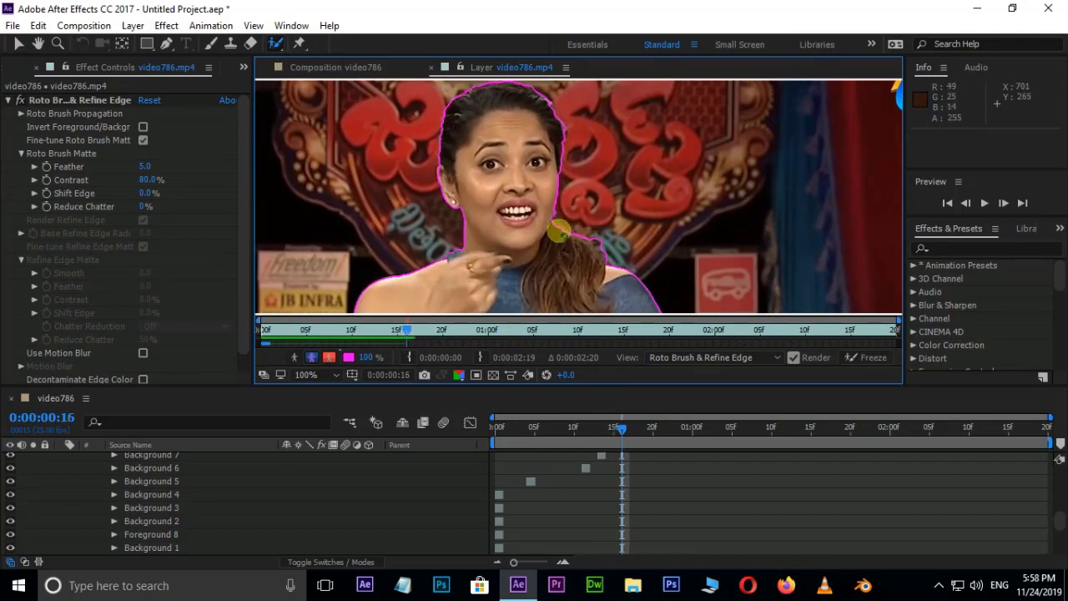
Step back and recheck the outline around the ear and ponytail on the frames from 0:00:00:13 to 0:00:00:15
key("Page_Up")
key("Page_Up")
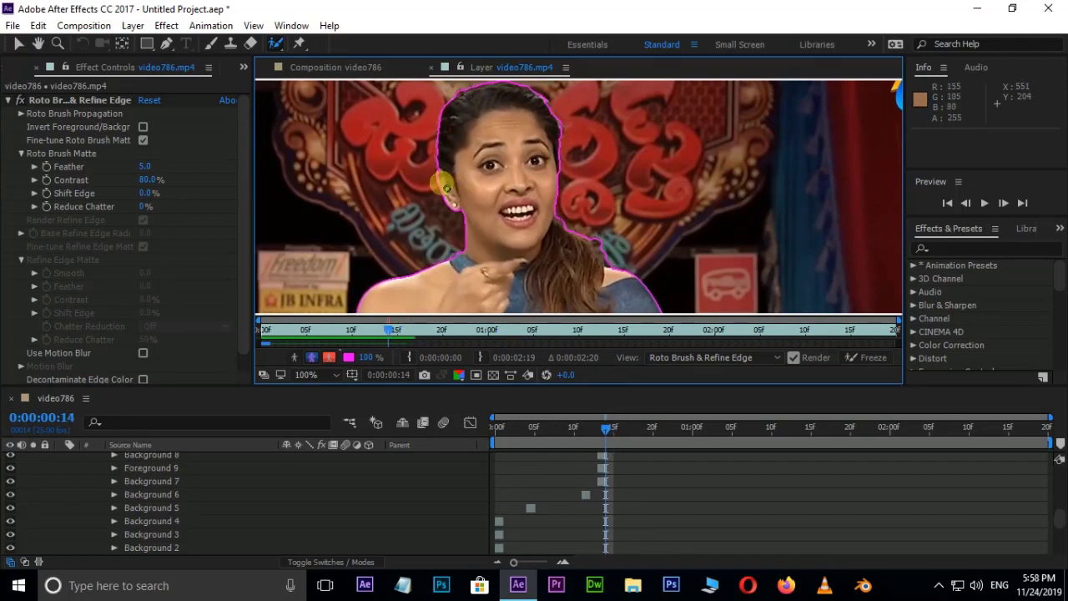
key("Page_Up")
key("Page_Down")
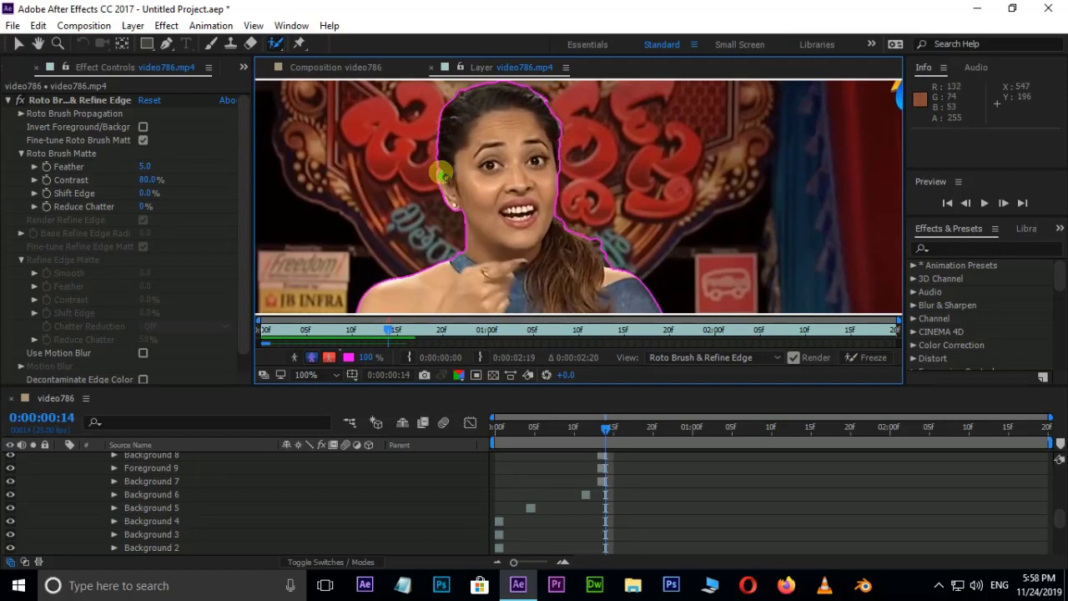
key("Page_Down")
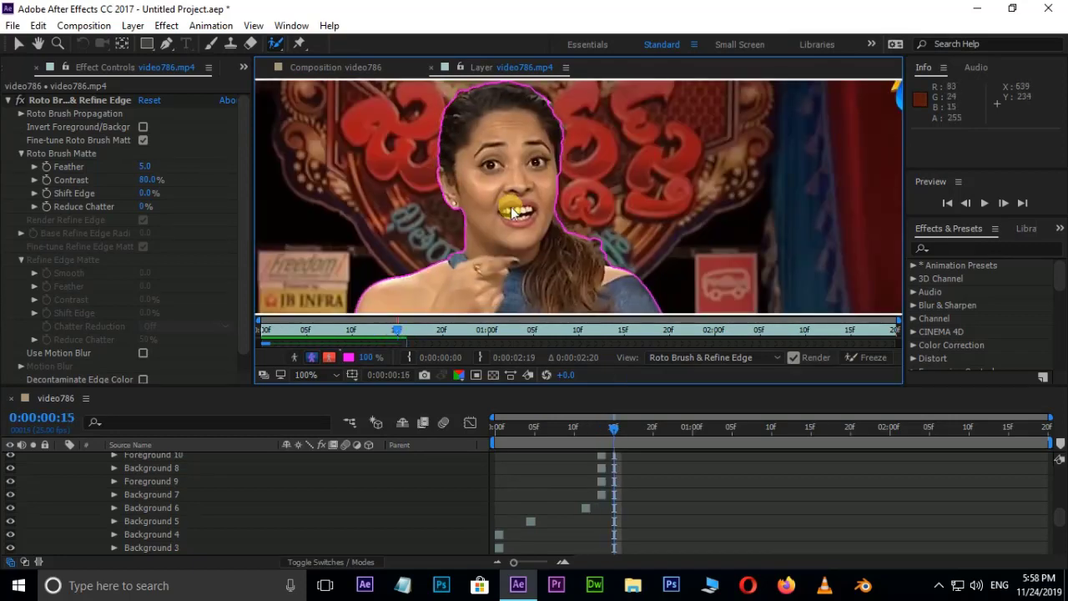
Advance to 0:00:00:19 and add a Roto Brush foreground stroke at the top of the ponytail
key("Page_Down")
key("Page_Down")
key("Page_Down")
key("Page_Down")
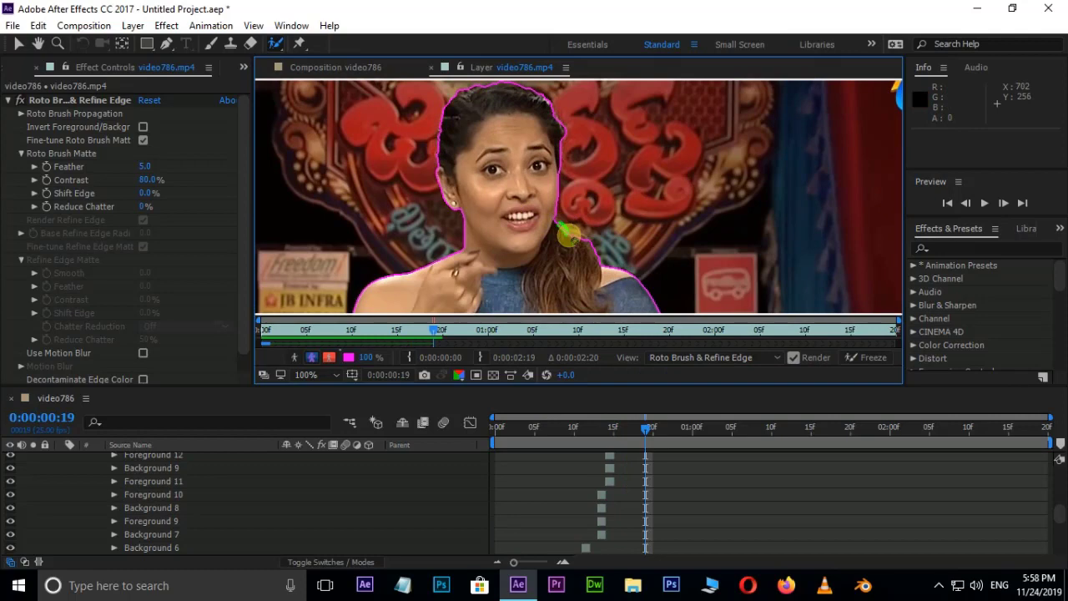
Step forward frame by frame to 0:00:01:09, checking the roto outline around the head and shoulders
key("Page_Down")
key("Page_Down")
key("Page_Down")
key("Page_Down")
key("Page_Down")
key("Page_Down")
key("Page_Down")
key("Page_Down")
key("Page_Down")
key("Page_Down")
key("Page_Down")
key("Page_Down")
key("Page_Down")
key("Page_Down")
key("Page_Down")
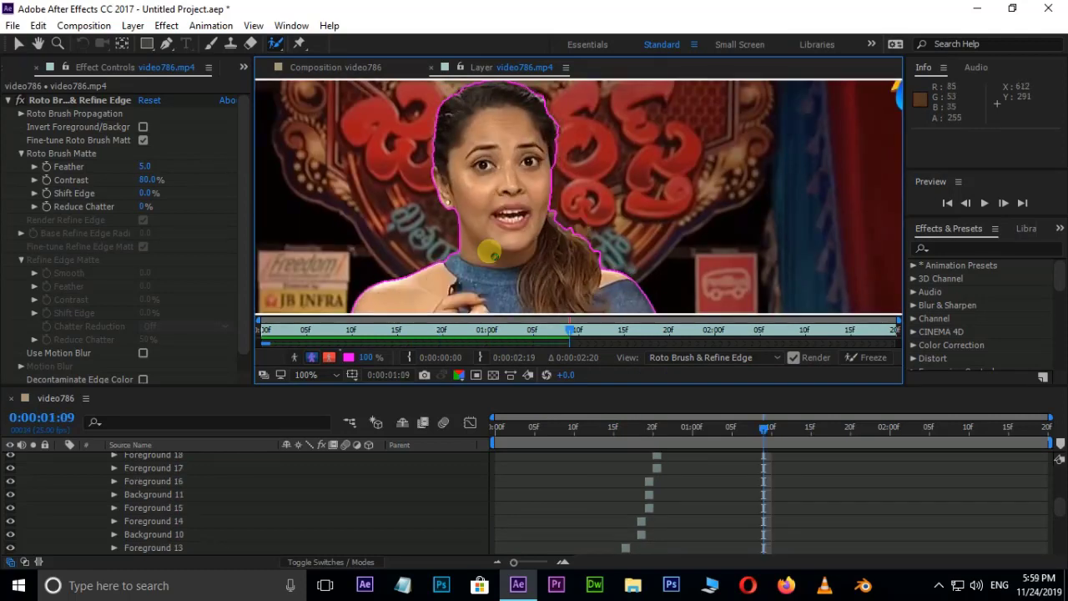
At 0:00:01:10, exclude the background beside the hair above the forehead and add the hair behind the ear with Roto Brush strokes
key("Page_Down")
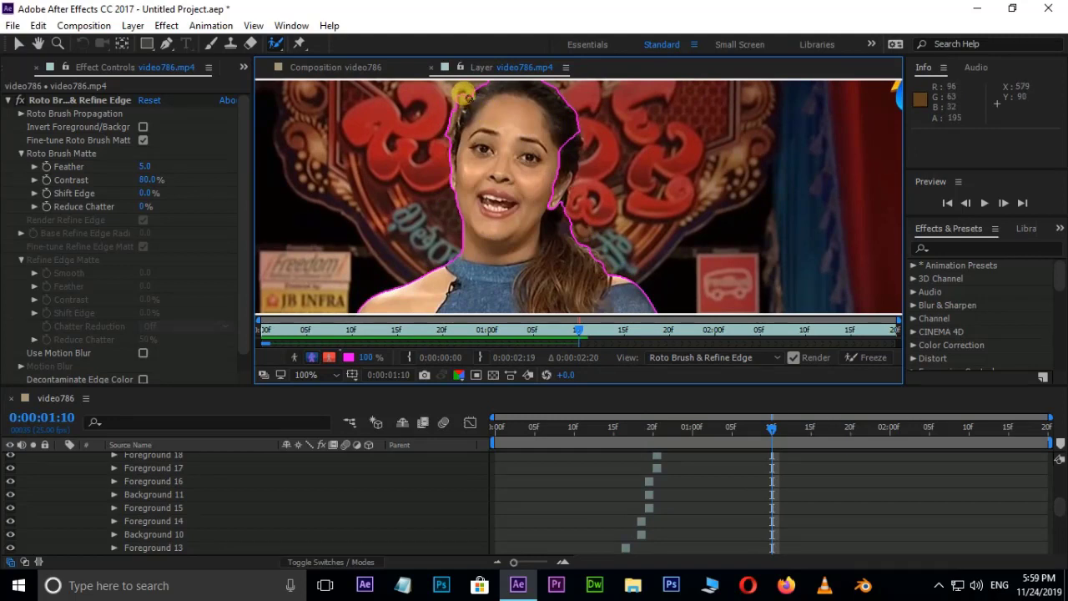
left_click_drag(449, 125, 449, 127)
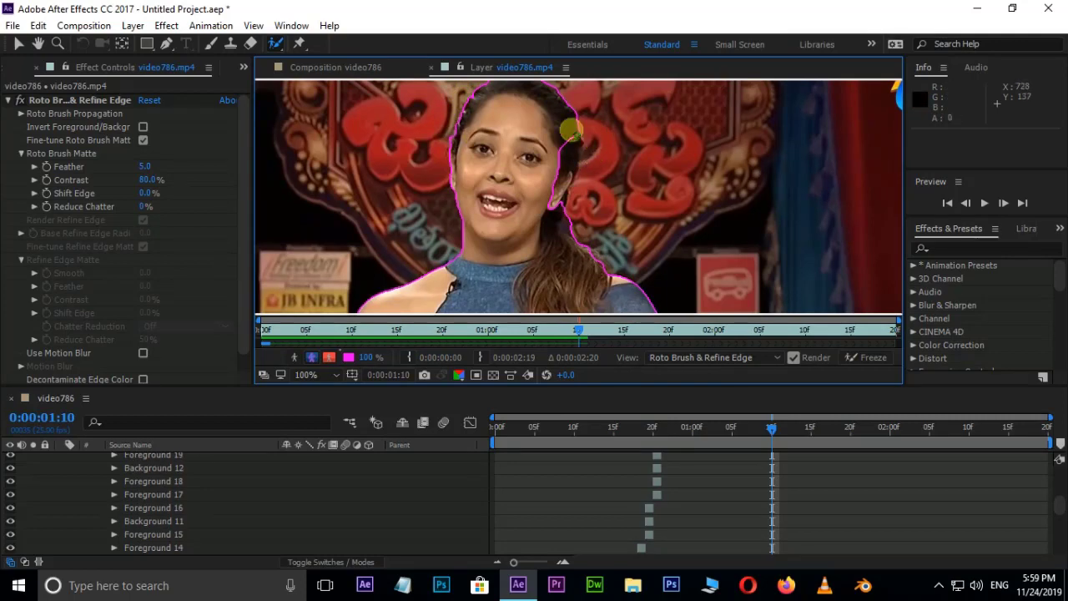
left_click_drag(570, 129, 563, 195)
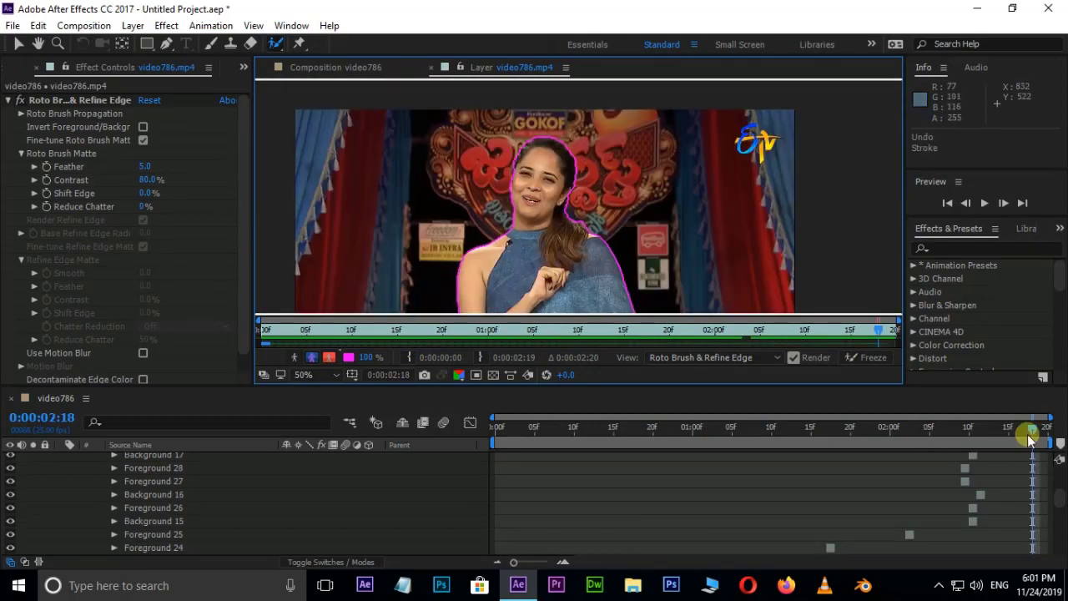
Return to the first frame and step through the clip to 0:00:02:14, checking the outline around the arms and blue garment
left_click_drag(1029, 433, 476, 477)
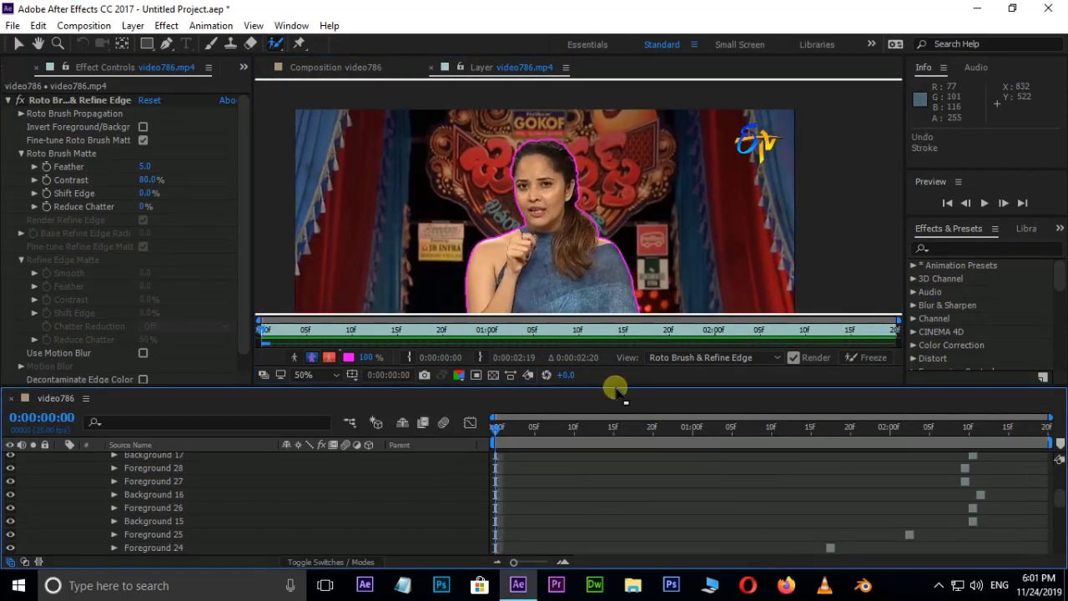
left_click_drag(591, 287, 613, 191)
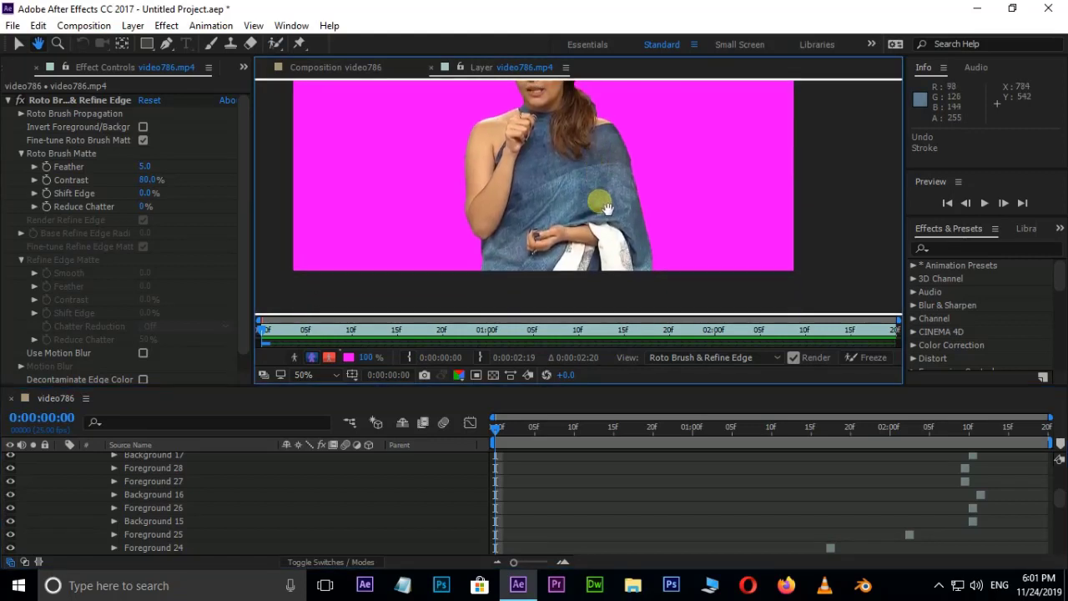
key("Page_Down")
key("Page_Down")
key("Page_Down")
key("Page_Down")
key("Page_Down")
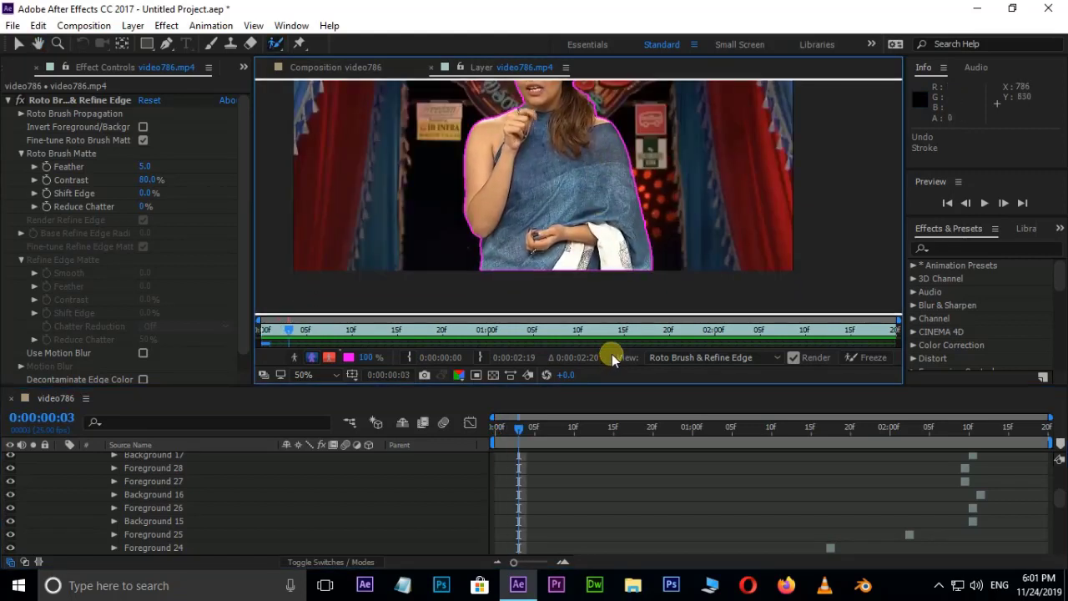
key("Page_Down")
key("Page_Down")
key("Page_Down")
key("Page_Down")
key("Page_Down")
key("Page_Down")
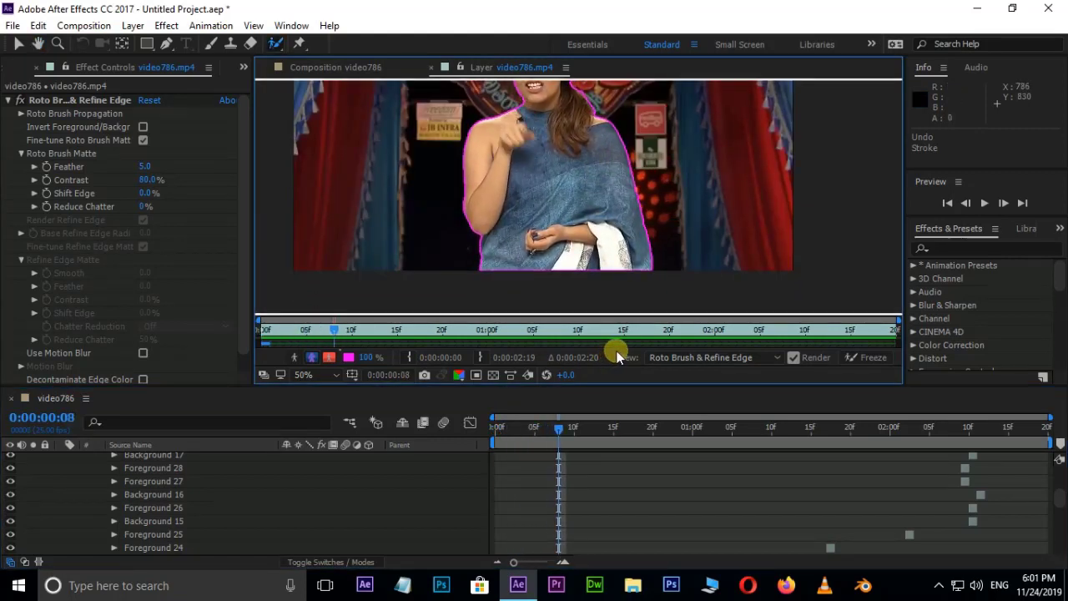
key("Page_Down")
key("Page_Down")
key("Page_Down")
key("Page_Down")
key("Page_Down")
key("Page_Down")
key("Page_Down")
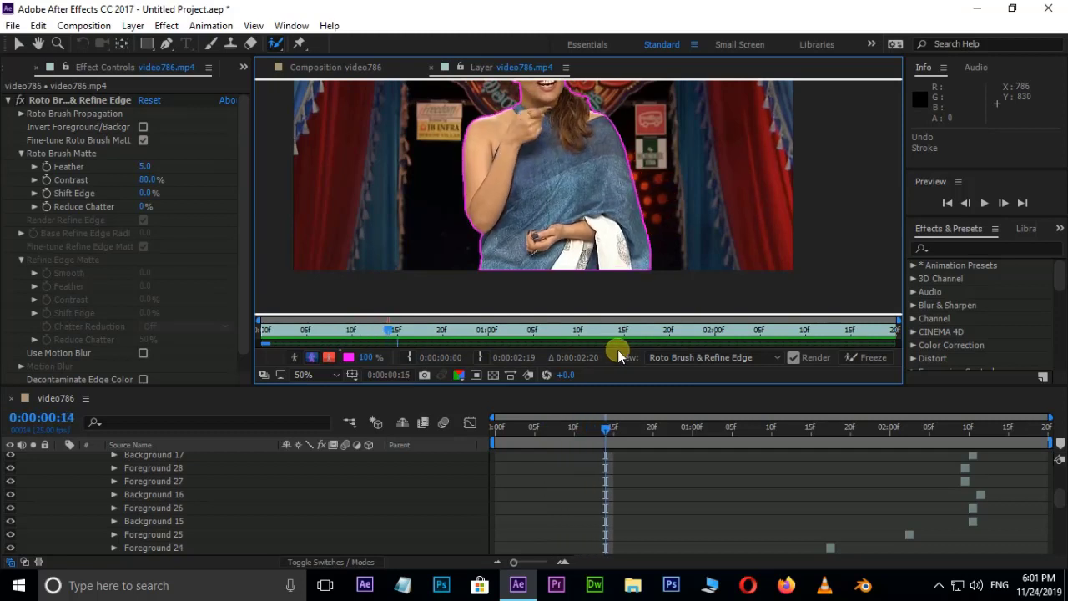
key("Page_Down")
key("Page_Down")
key("Page_Down")
key("Page_Down")
key("Page_Down")
key("Page_Down")
key("Page_Down")
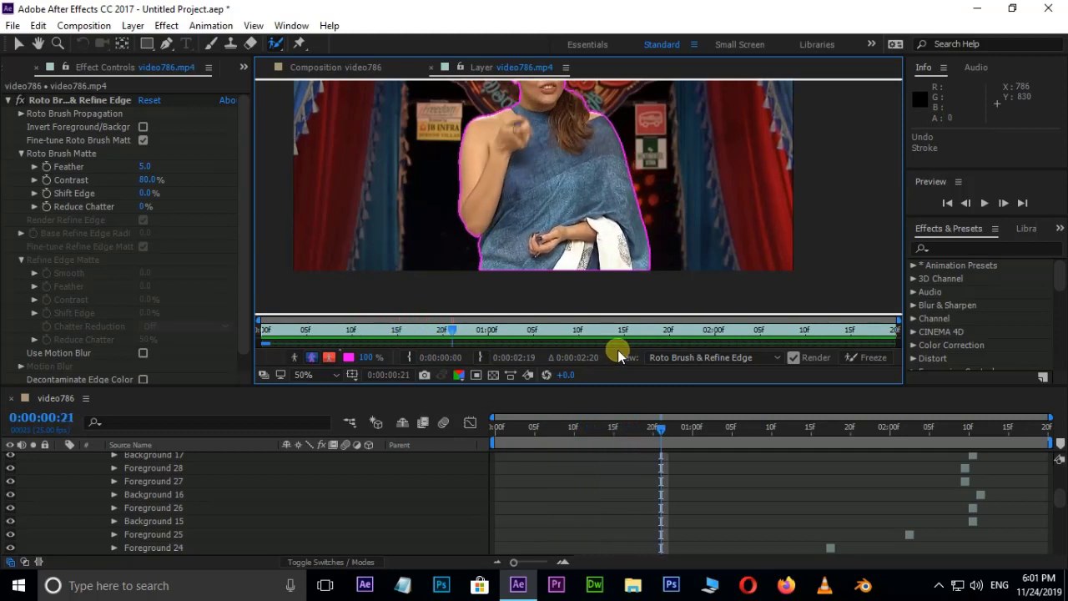
key("Page_Down")
key("Page_Down")
key("Page_Down")
key("Page_Down")
key("Page_Down")
key("Page_Down")
key("Page_Down")
key("Page_Down")
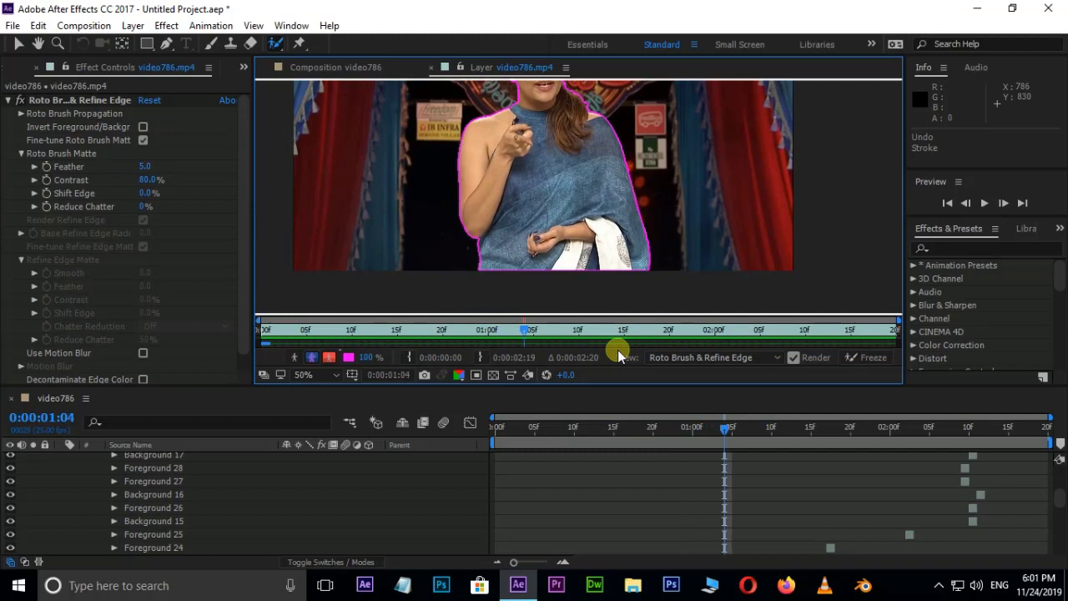
key("Page_Down")
key("Page_Down")
key("Page_Down")
key("Page_Down")
key("Page_Down")
key("Page_Down")
key("Page_Down")
key("Page_Down")
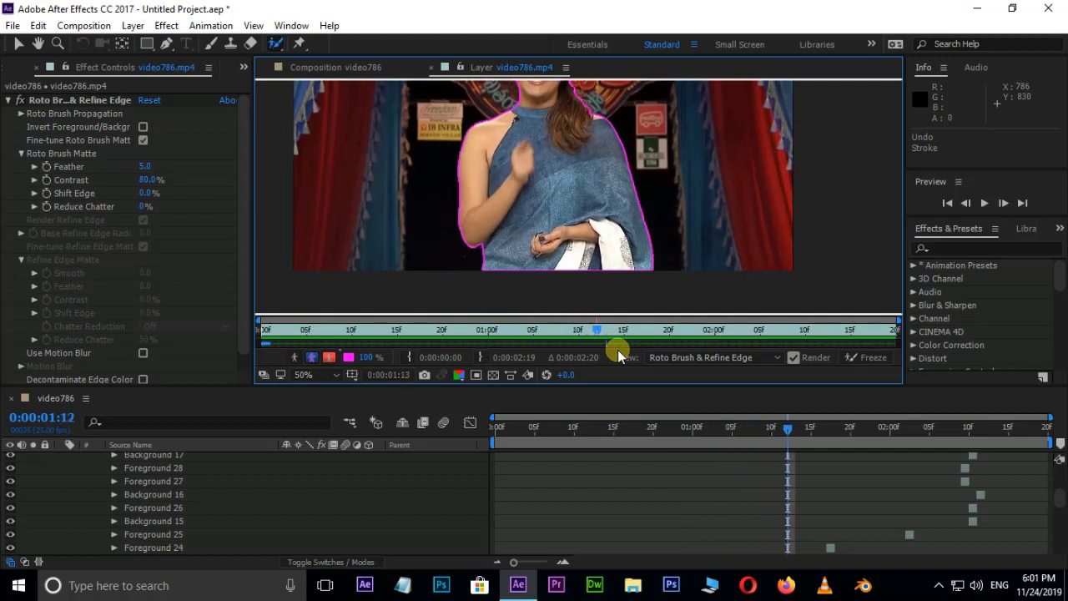
key("Page_Down")
key("Page_Down")
key("Page_Down")
key("Page_Down")
key("Page_Down")
key("Page_Down")
key("Page_Down")
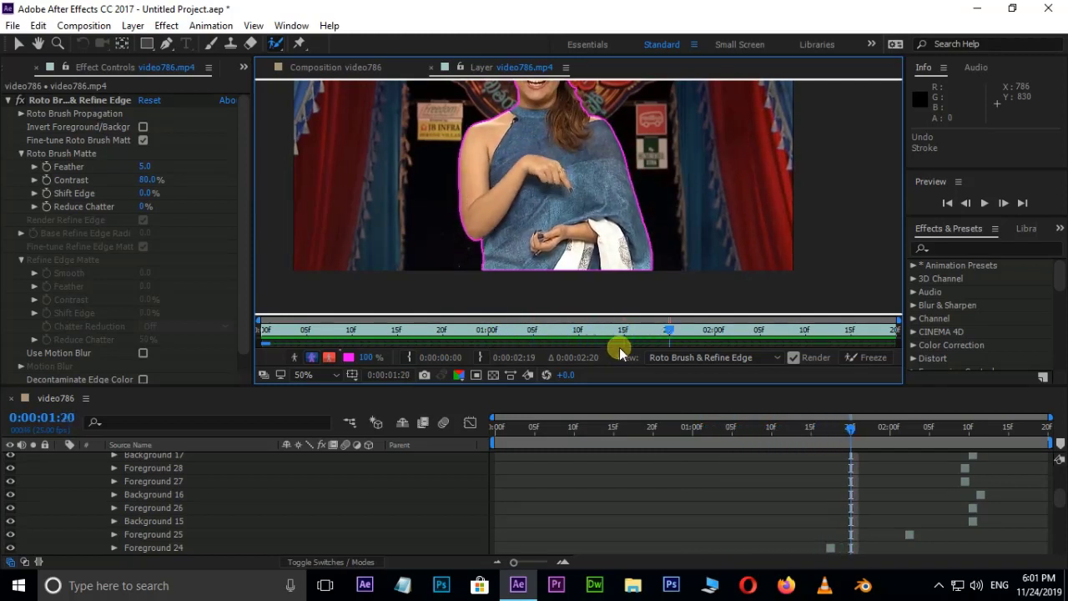
key("Page_Down")
key("Page_Down")
key("Page_Down")
key("Page_Down")
key("Page_Down")
key("Page_Down")
key("Page_Down")
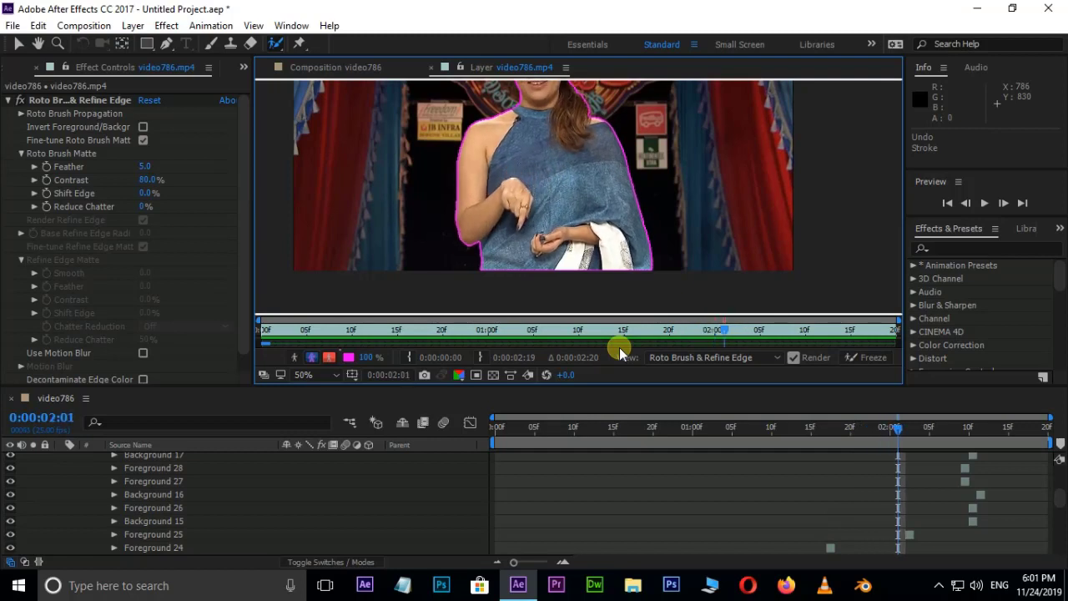
key("Page_Down")
key("Page_Down")
key("Page_Down")
key("Page_Down")
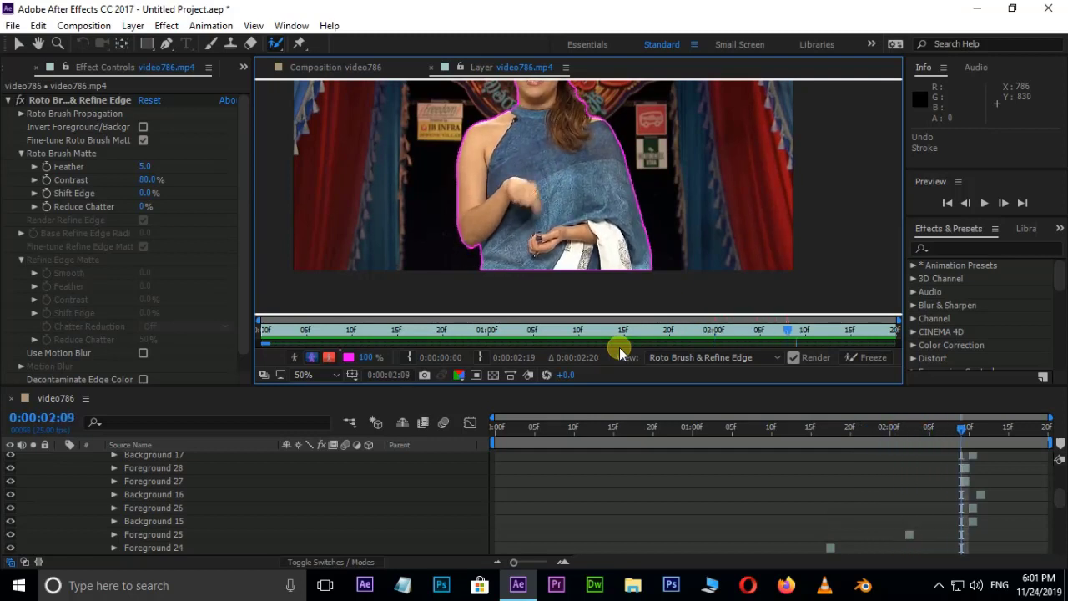
key("Page_Down")
key("Page_Down")
key("Page_Down")
key("Page_Down")
key("Page_Down")
key("Page_Down")
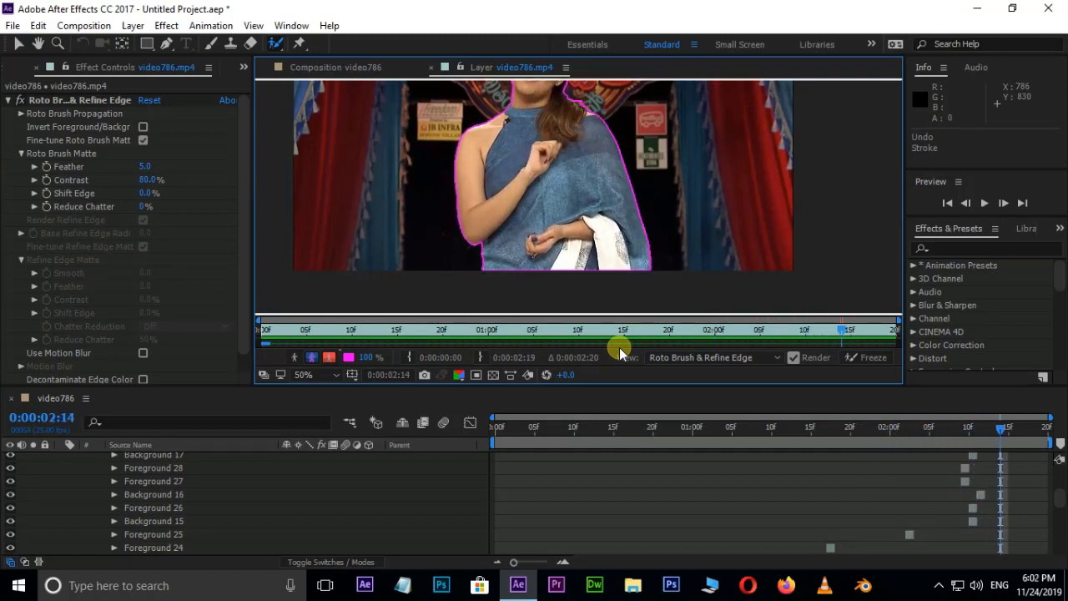
Return to the first frame and activate the Refine Edge Tool
left_click_drag(1008, 467, 494, 510)
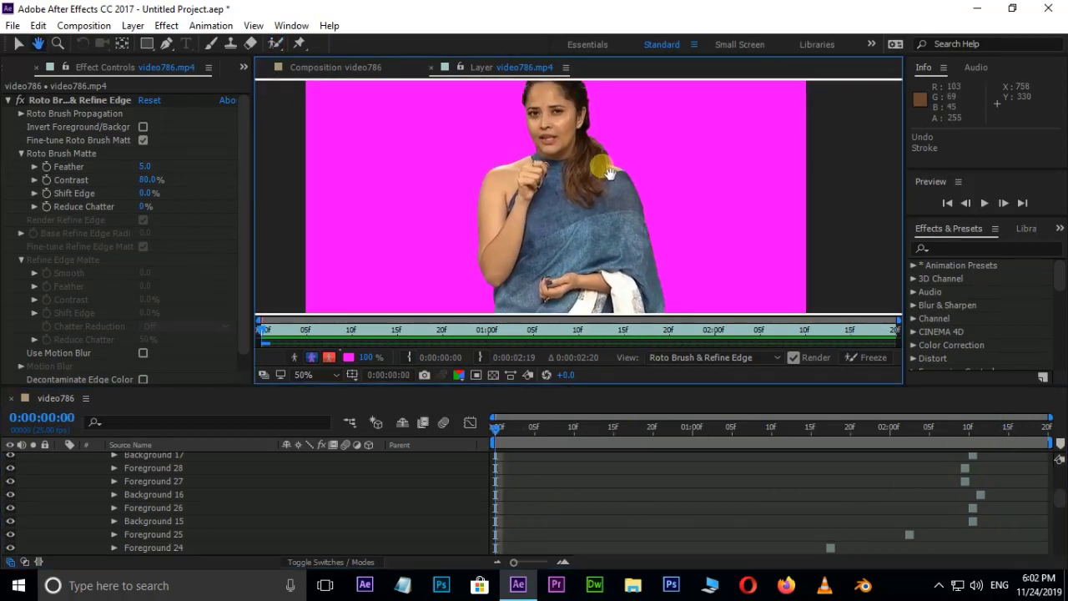
left_click(349, 375)
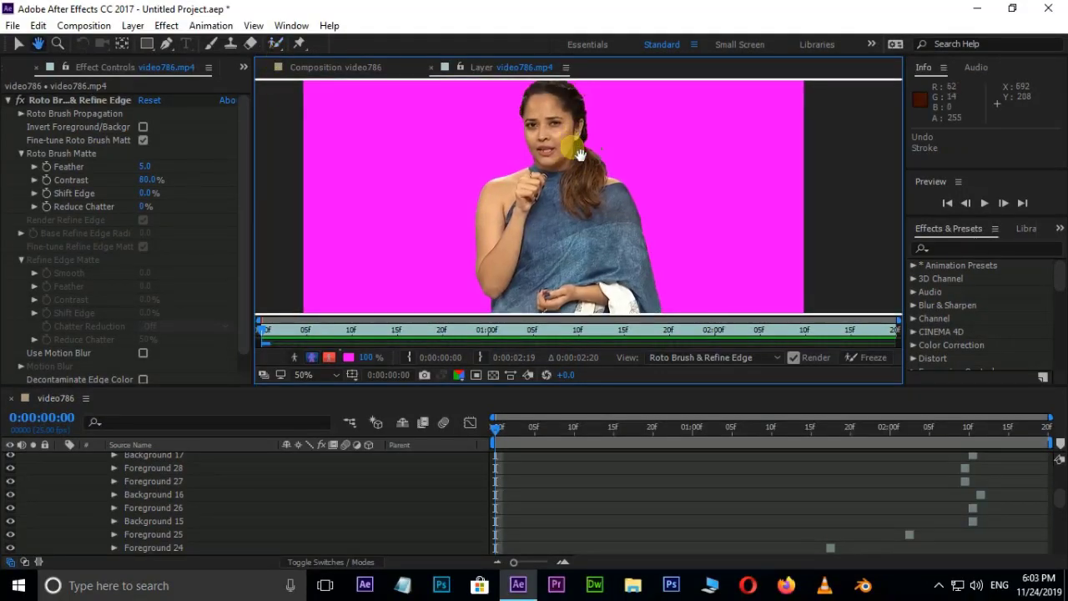
left_click(275, 43)
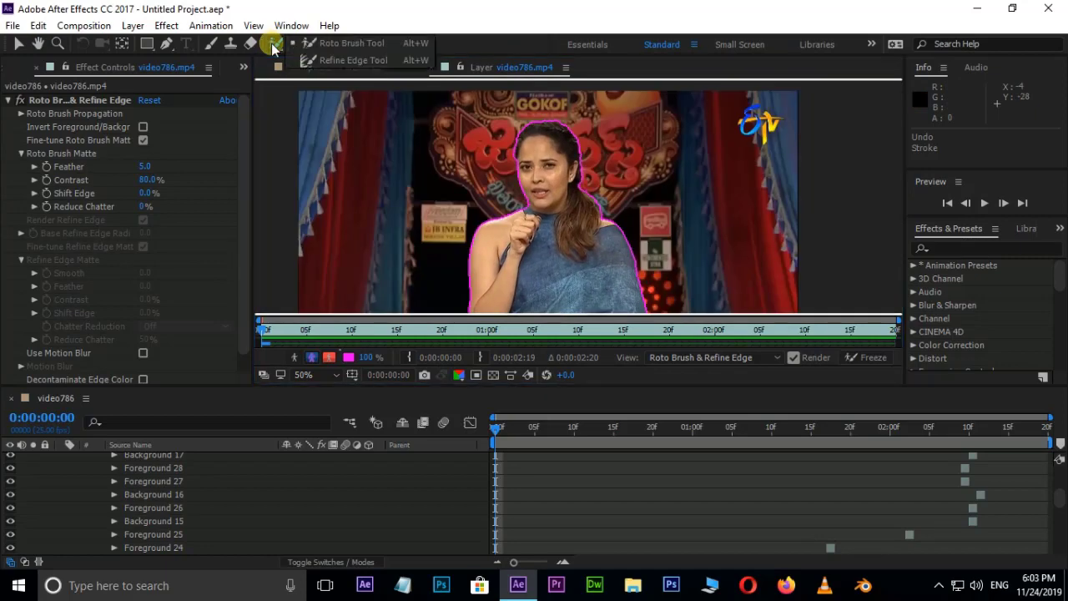
left_click(317, 62)
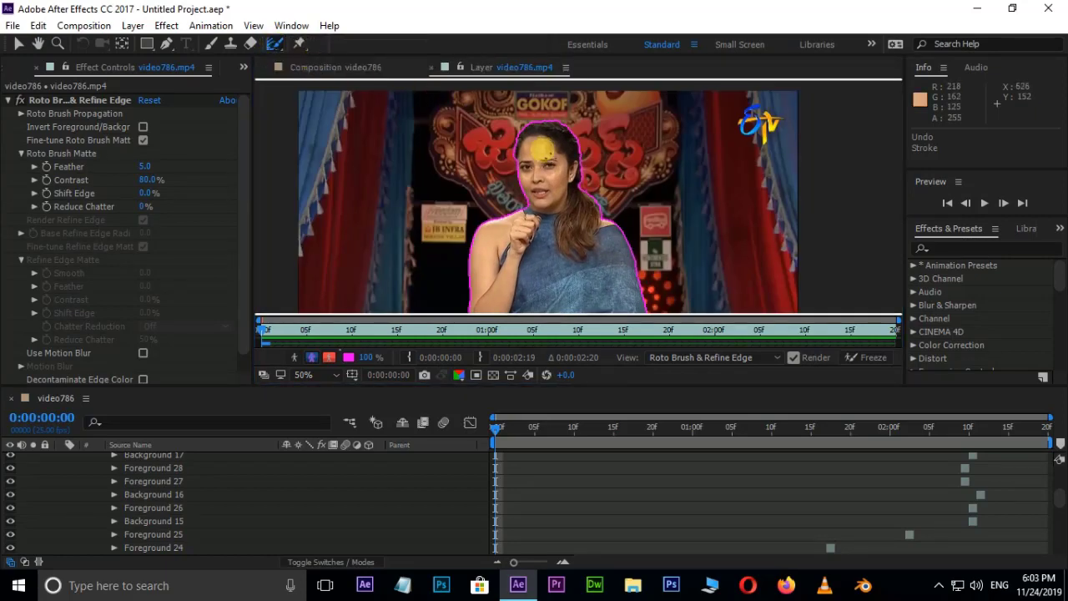
Paint Refine Edge strokes along the woman's hairline, from one side of her head around to the other, on the first frame
scroll(541, 149, "up", 4)
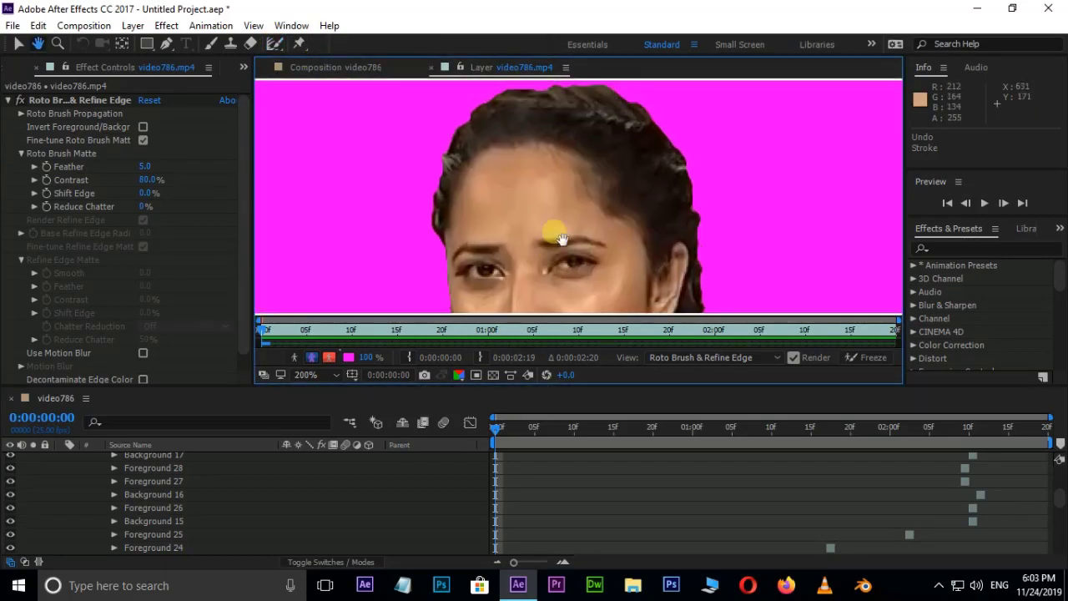
left_click_drag(451, 231, 431, 190)
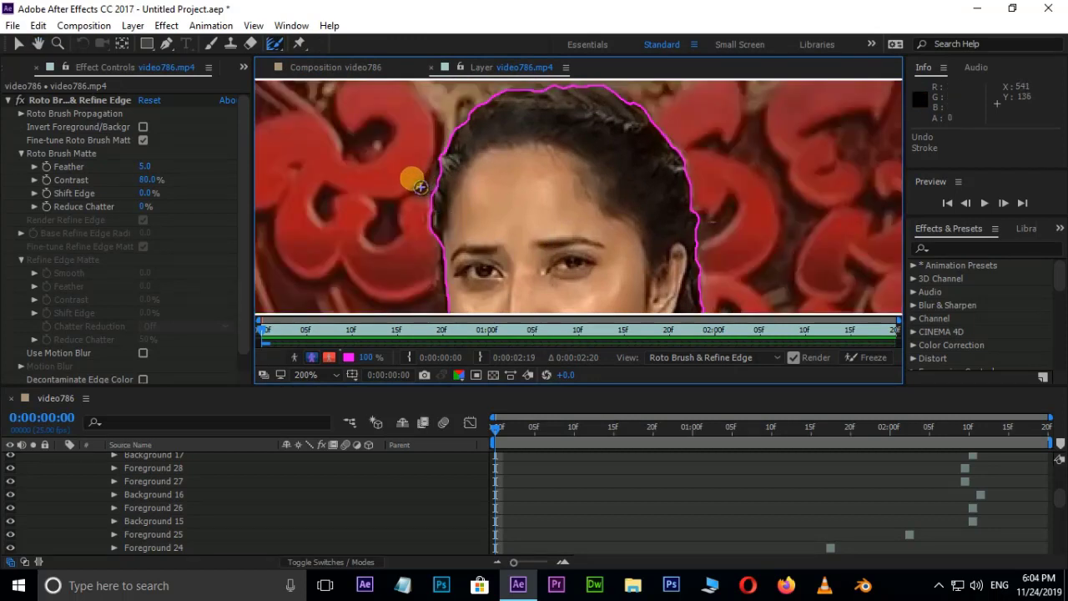
mouse_move(412, 178)
left_mouse_down()
mouse_move(515, 216)
mouse_move(434, 220)
left_mouse_up()
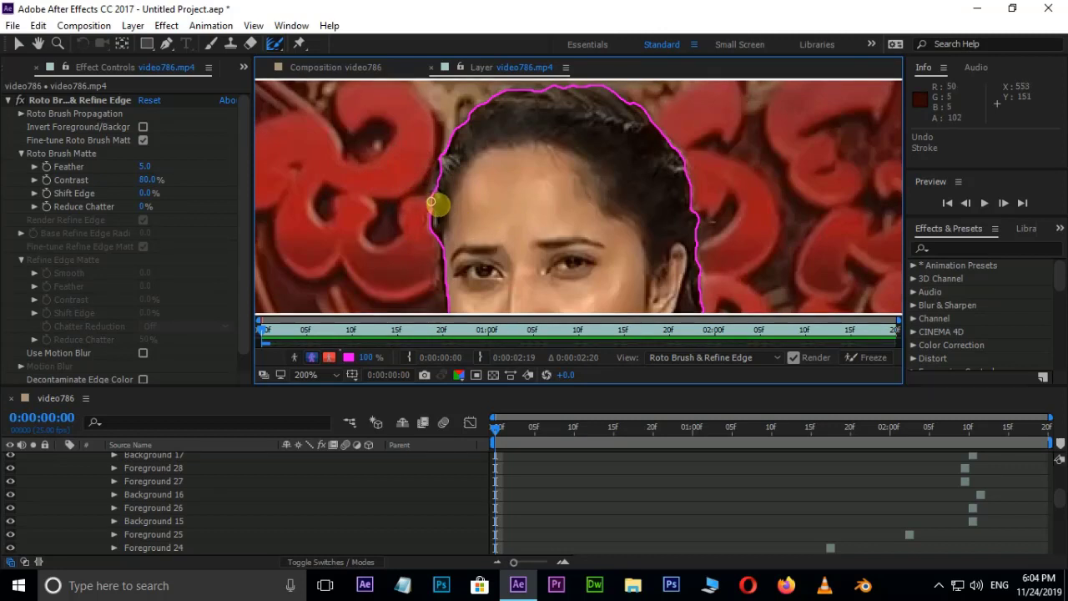
mouse_move(457, 217)
left_mouse_down()
mouse_move(471, 226)
mouse_move(441, 229)
mouse_move(432, 201)
mouse_move(486, 102)
mouse_move(618, 102)
mouse_move(692, 220)
left_mouse_up()
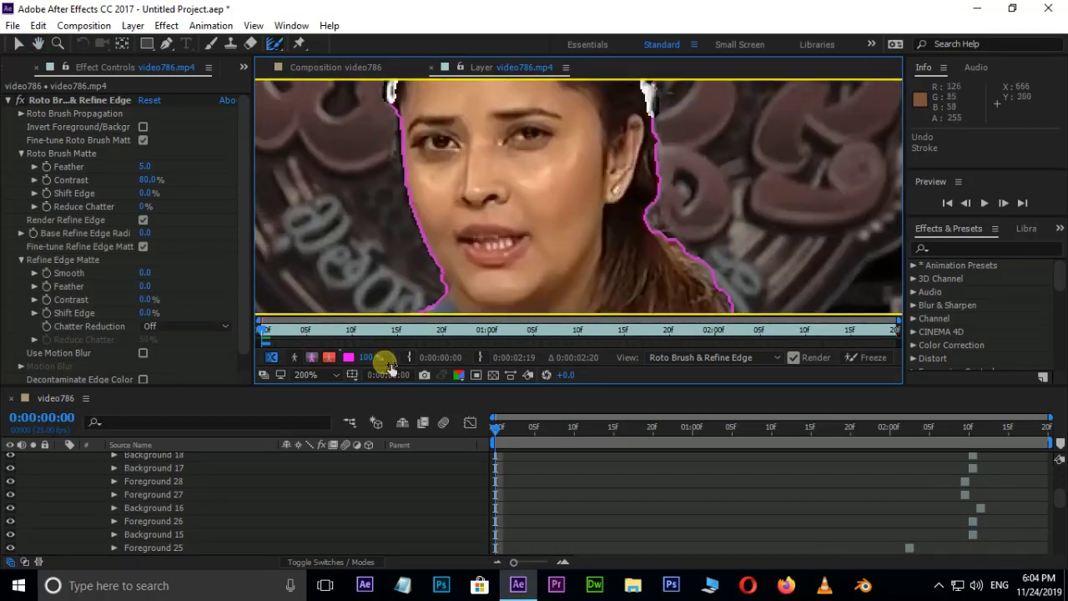
Paint Refine Edge strokes along the hair behind the woman's ear, down to her shoulder, on the first frame
mouse_move(652, 104)
left_mouse_down()
mouse_move(657, 207)
mouse_move(706, 271)
left_mouse_up()
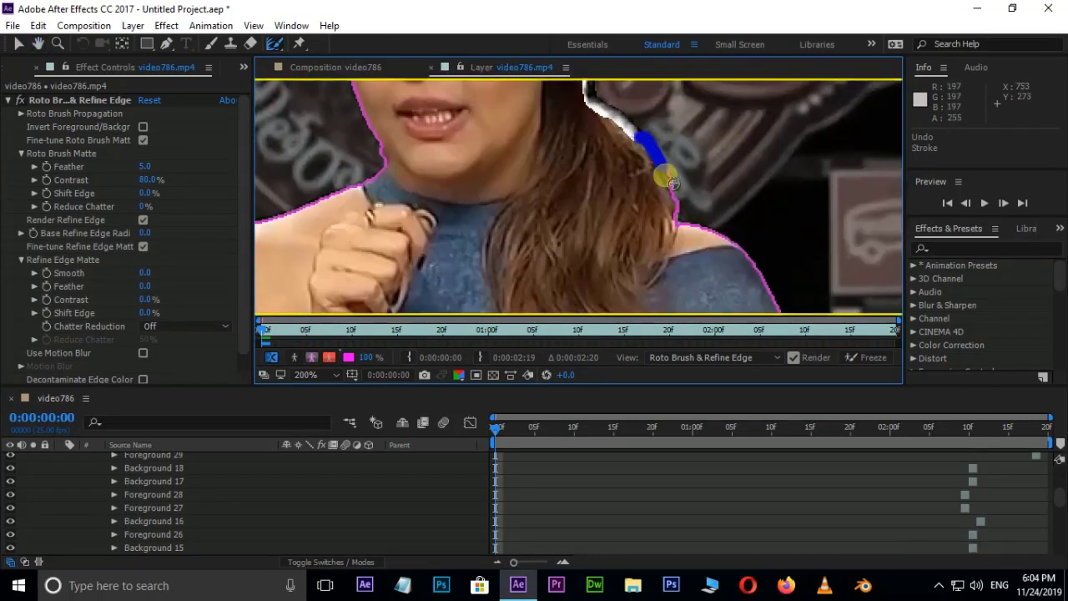
left_click_drag(664, 190, 678, 210)
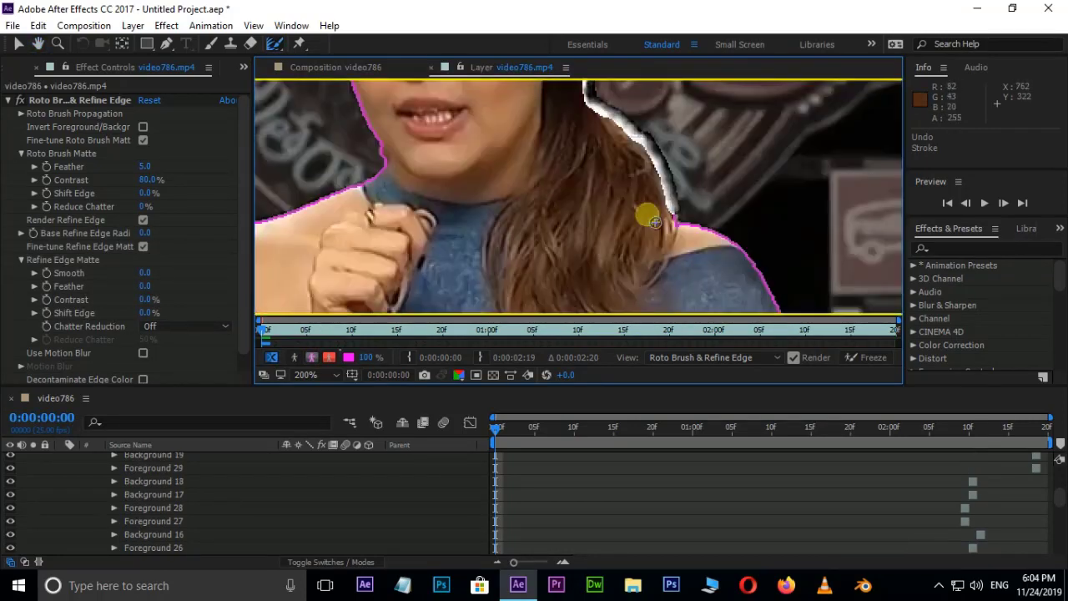
left_click_drag(538, 179, 573, 309)
left_click_drag(595, 193, 588, 244)
Play the clip in the layer view to check the refined hair edge across the frames
left_click(984, 203)
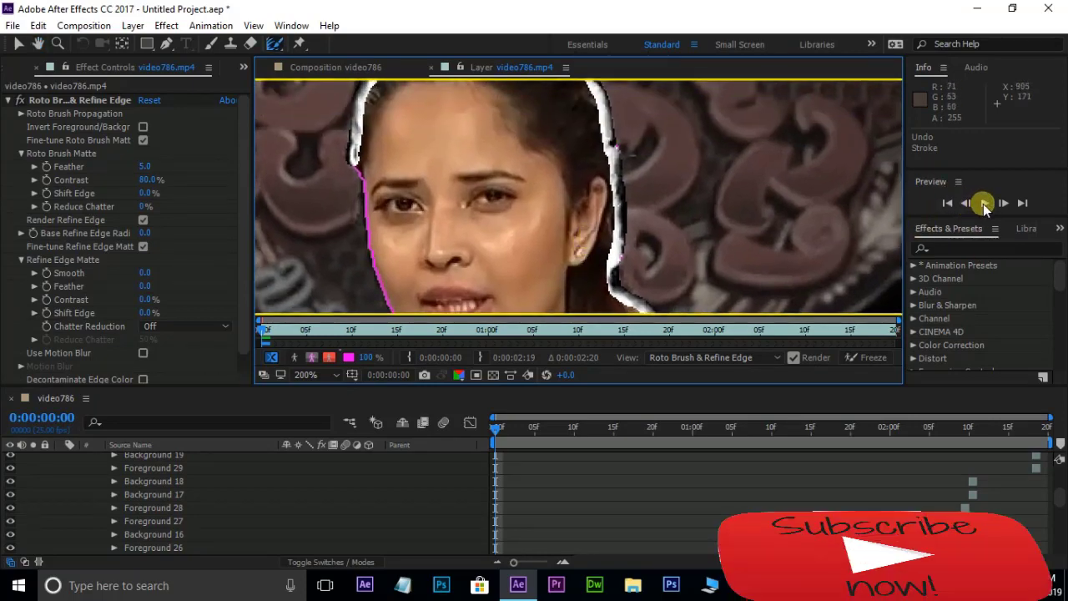
scroll(769, 231, "down", 4)
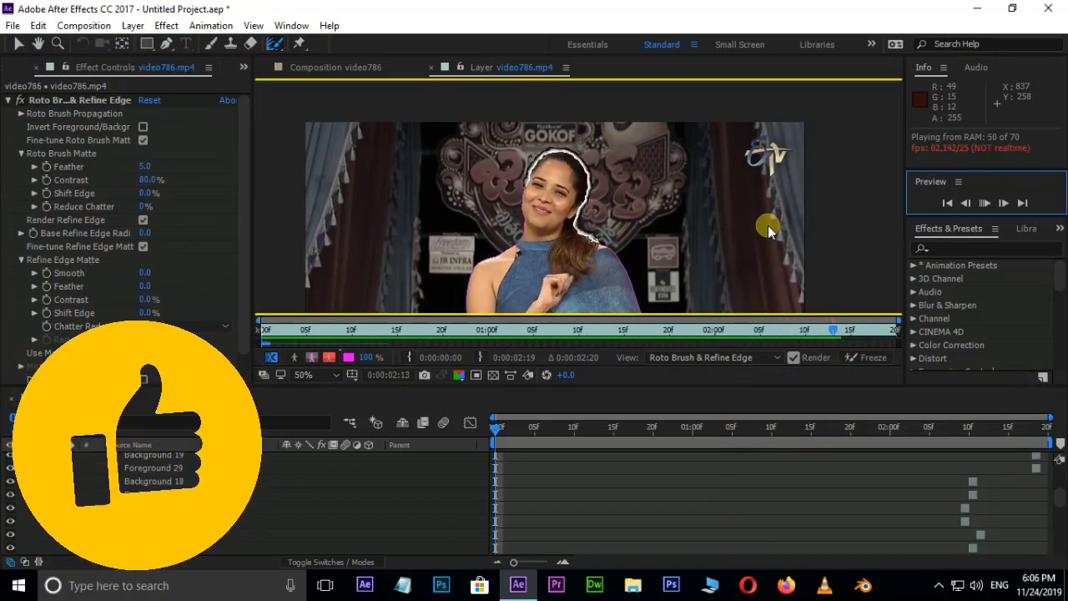
key("space")
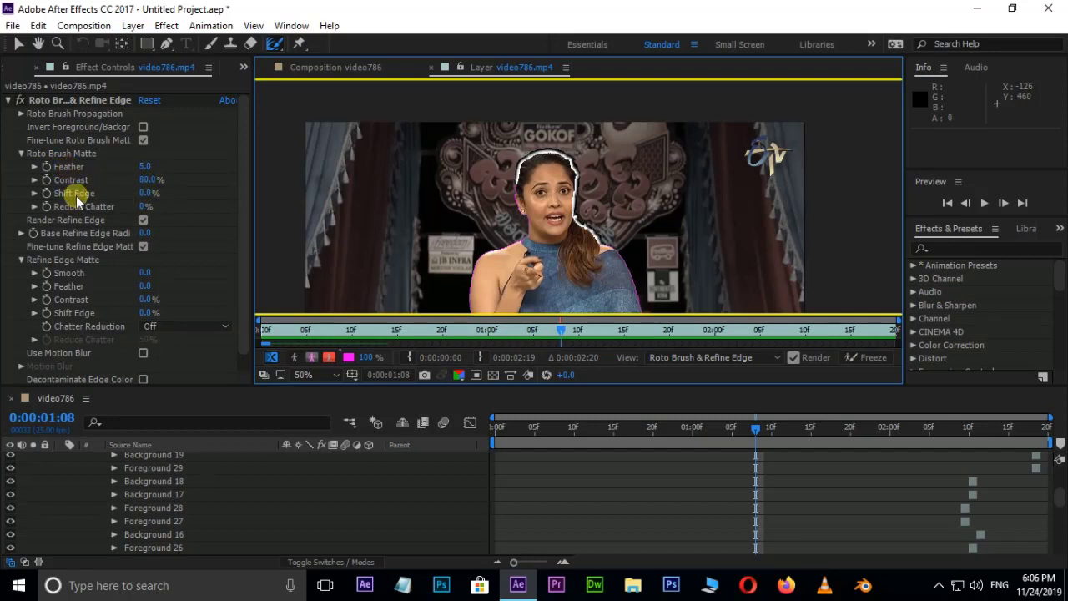
Set the Roto Brush Matte's Shift Edge to -25% and enable Decontaminate Edge Colors
key("ctrl+z")
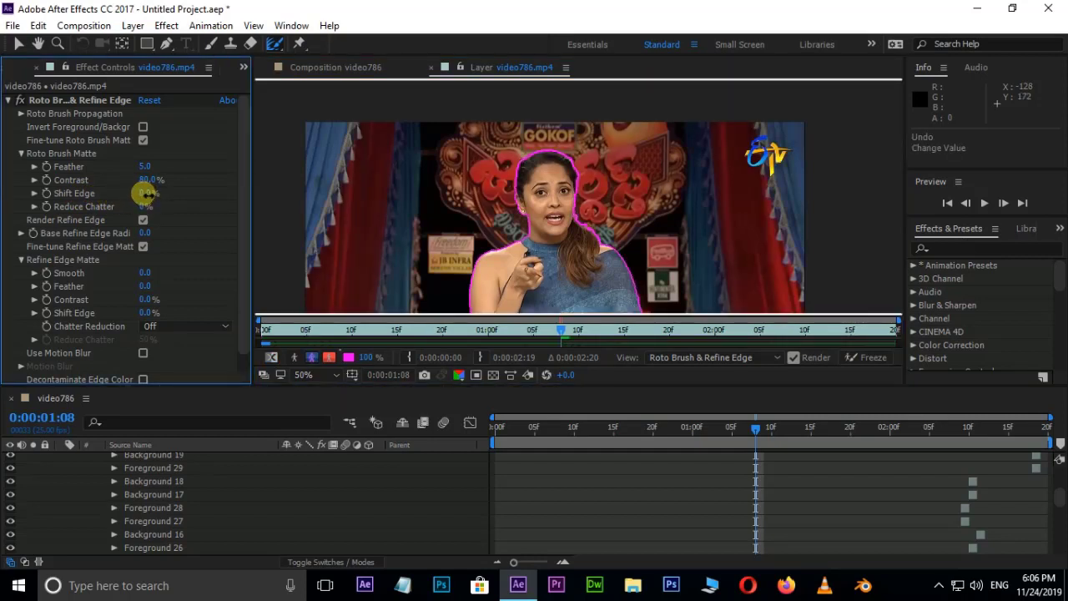
left_click(145, 193)
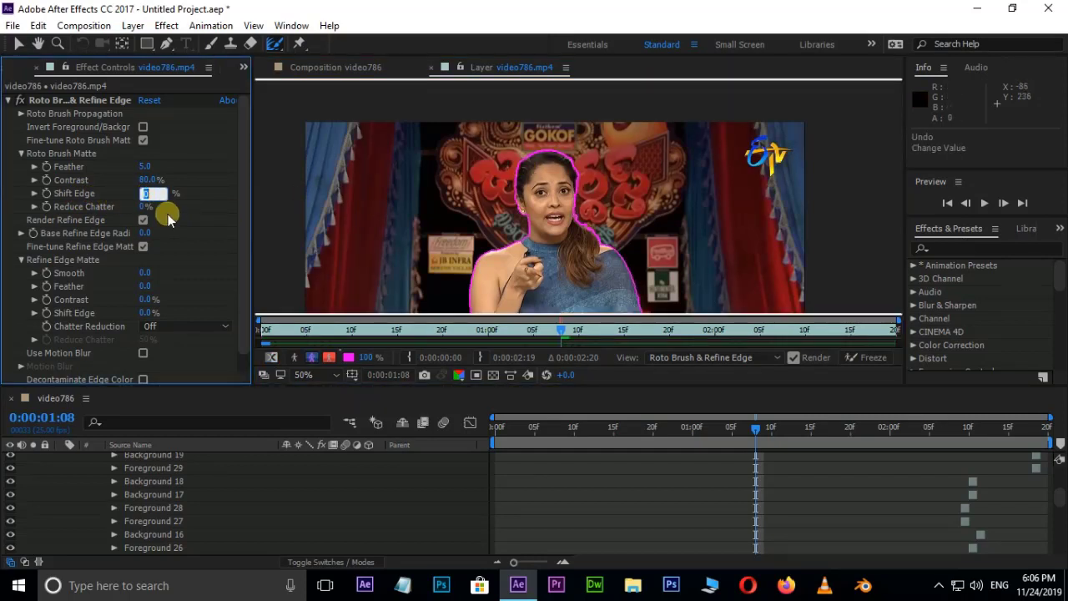
key("Return")
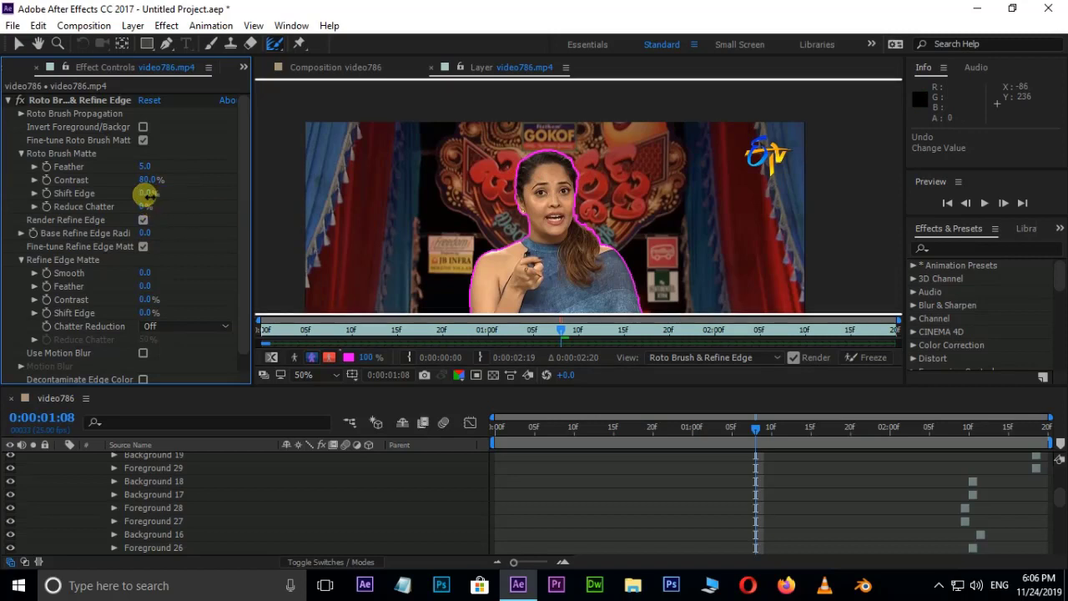
left_click_drag(146, 192, 131, 204)
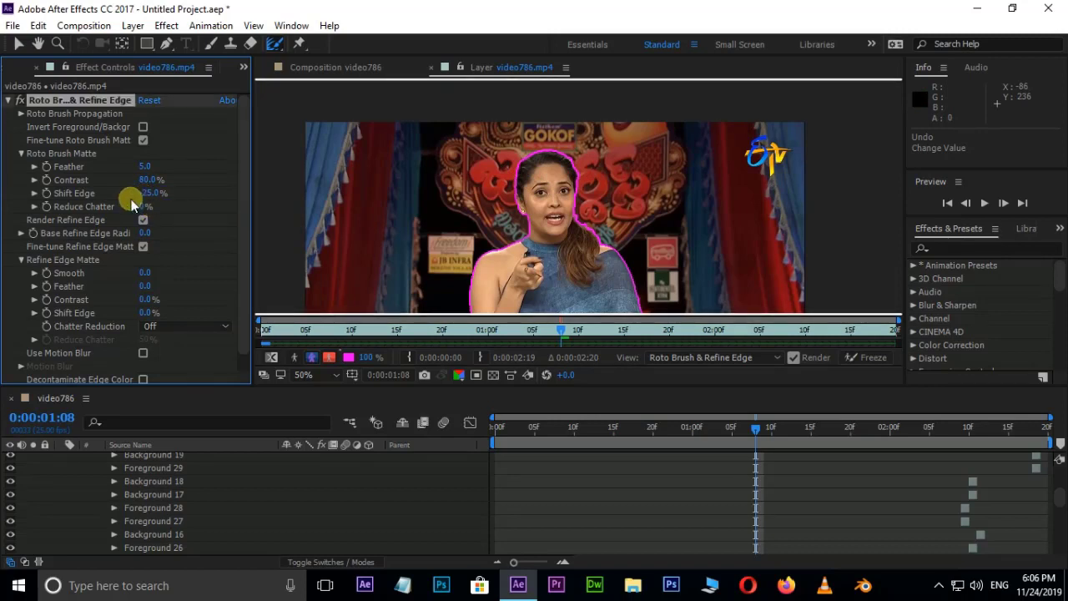
scroll(244, 220, "down", 1)
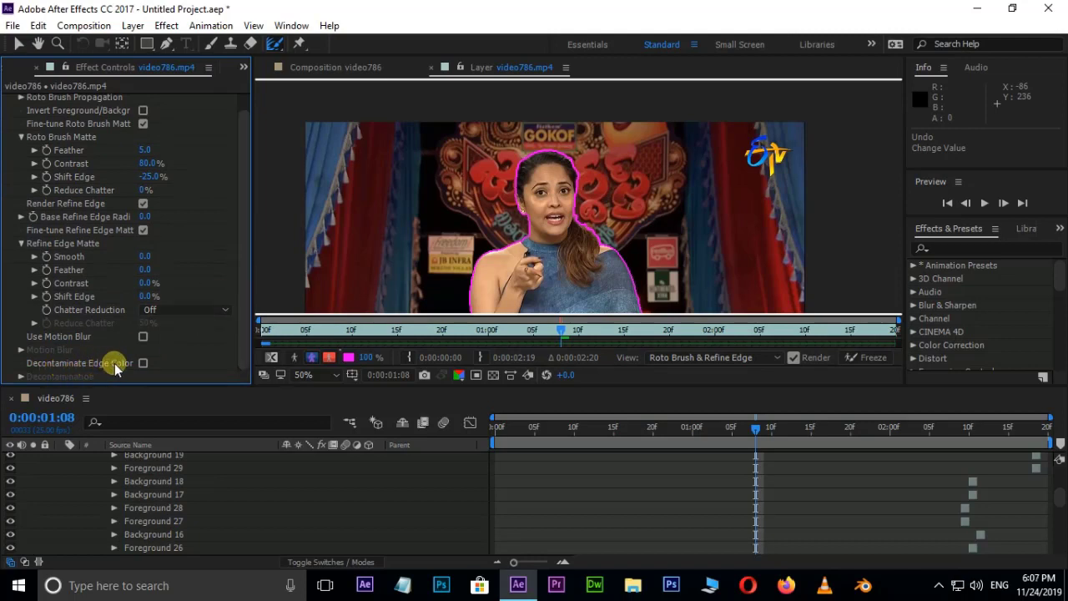
left_click(143, 363)
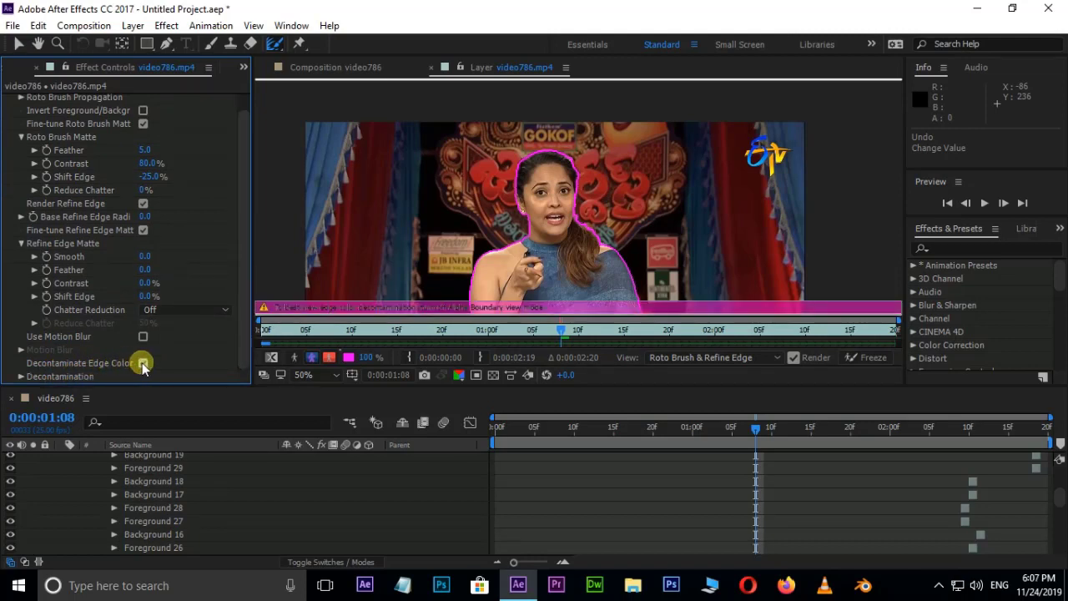
Preview the cut-out in the video786 composition from the first frame, show the project files, and return to the start
left_click(340, 69)
left_click(244, 74)
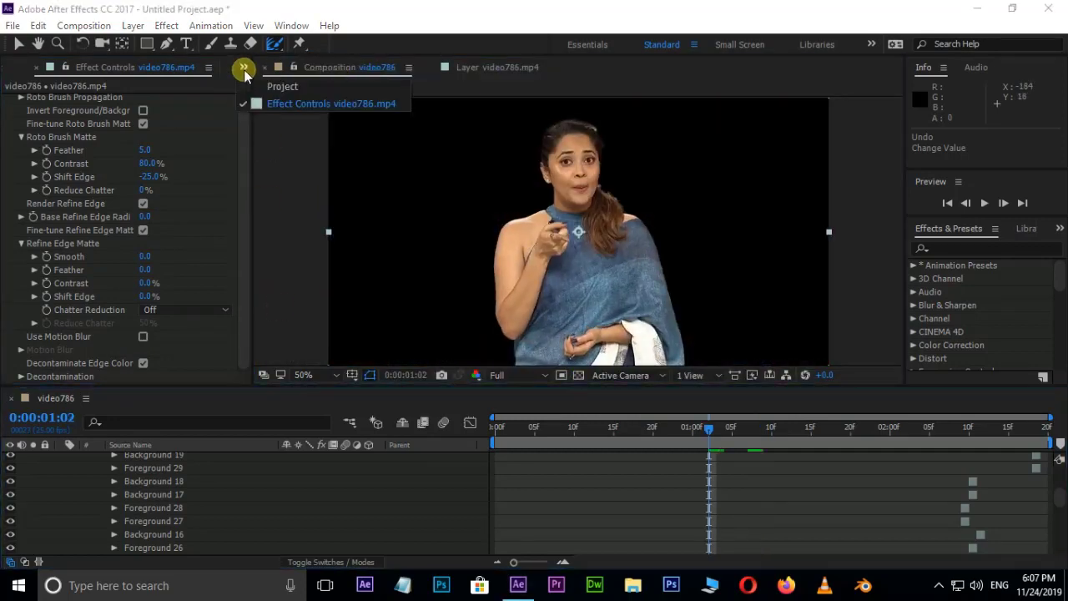
left_click(271, 86)
left_click_drag(707, 426, 465, 468)
key("space")
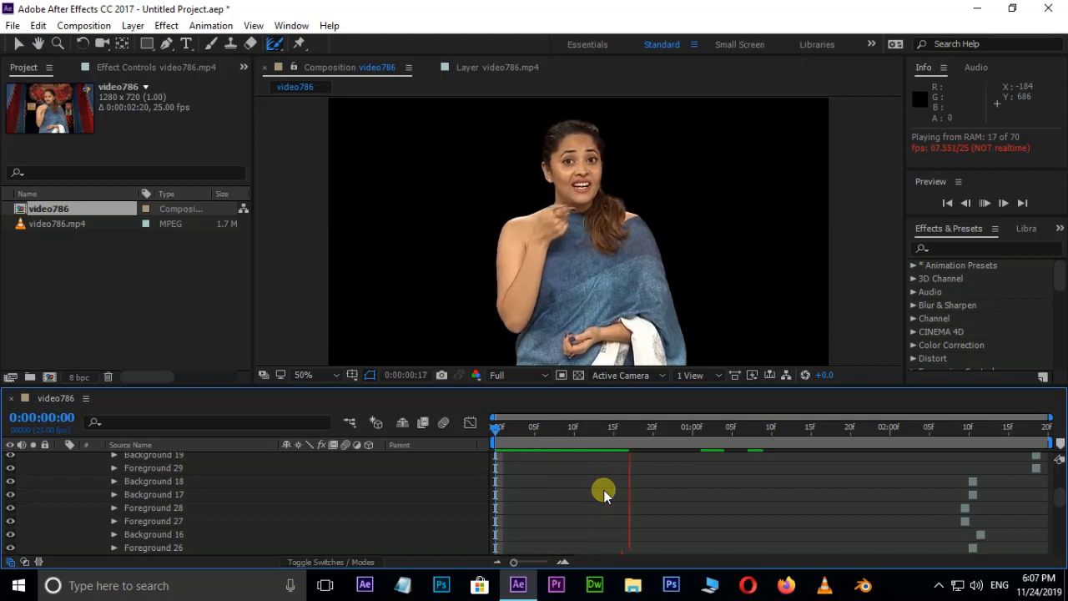
key("space")
left_click_drag(631, 436, 476, 460)
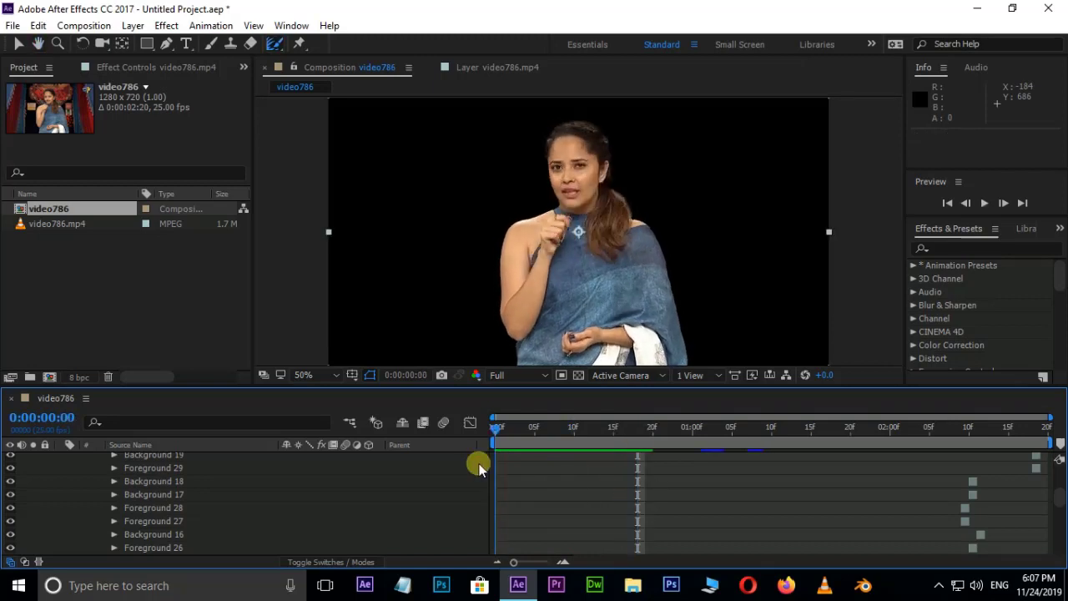
Import "Studio background for greenscreen.mp4" from the Desktop as footage
double_click(78, 286)
scroll(480, 243, "down", 6)
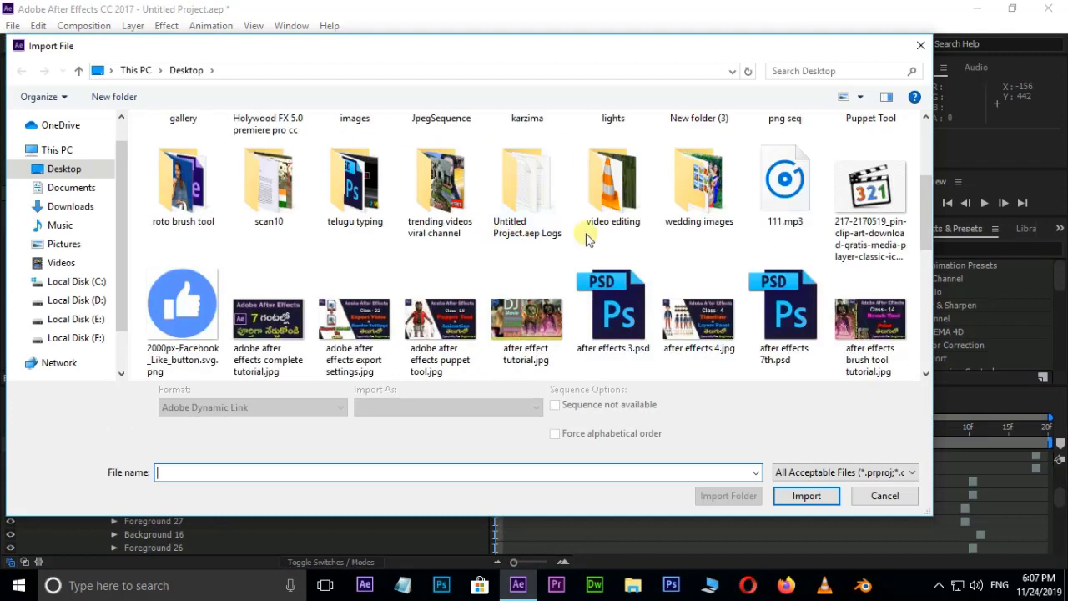
left_click(613, 194)
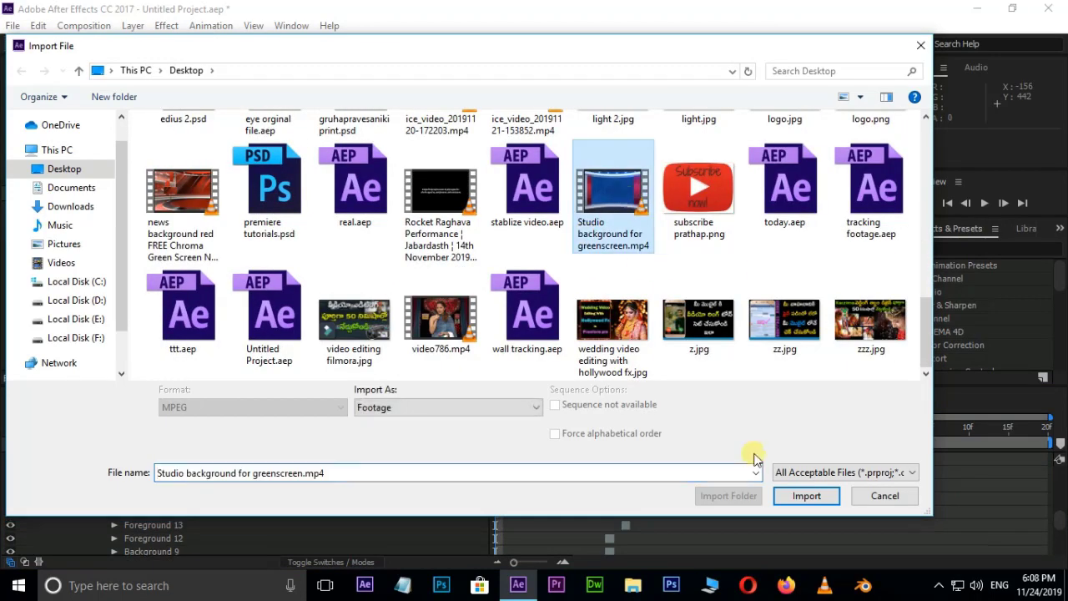
left_click(792, 497)
Collapse the video786.mp4 layer, place the studio background footage beneath it from the first frame, and preview the composite
scroll(122, 499, "up", 10)
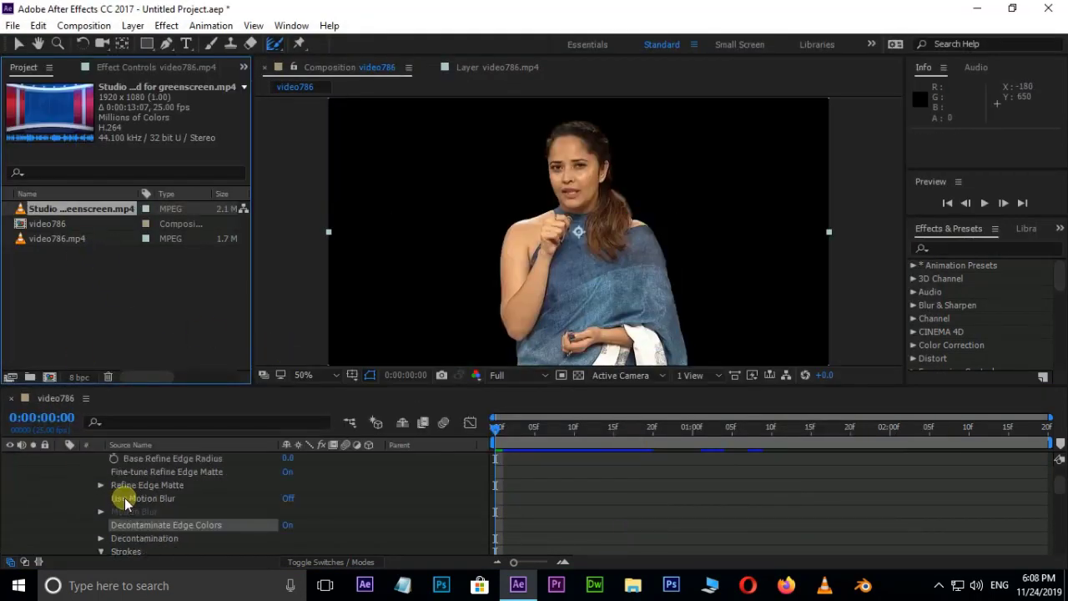
left_click(61, 458)
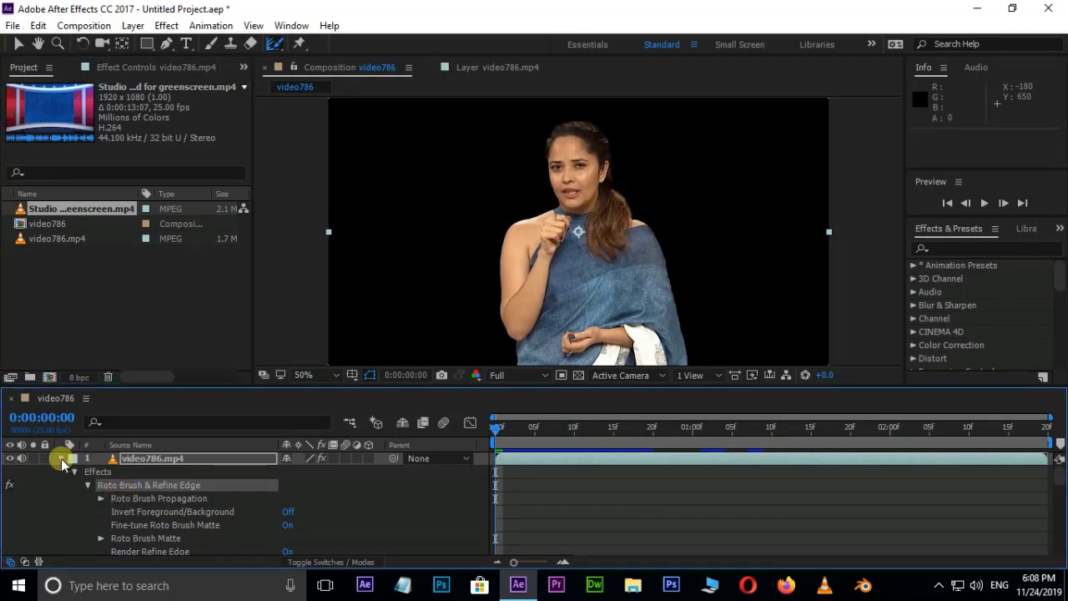
left_click(61, 458)
left_click_drag(74, 210, 96, 475)
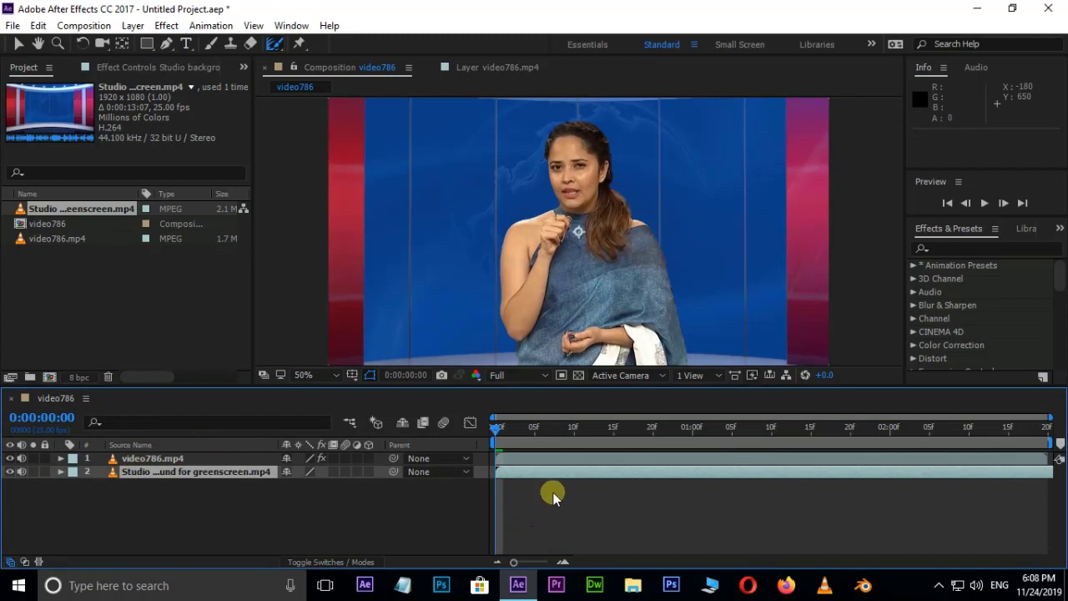
key("space")
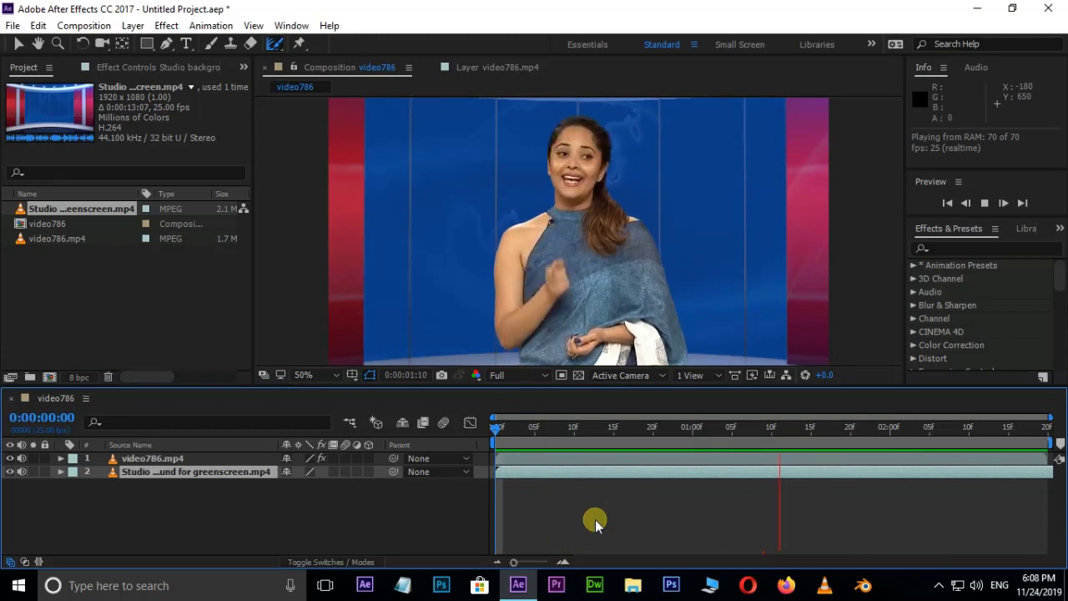
key("space")
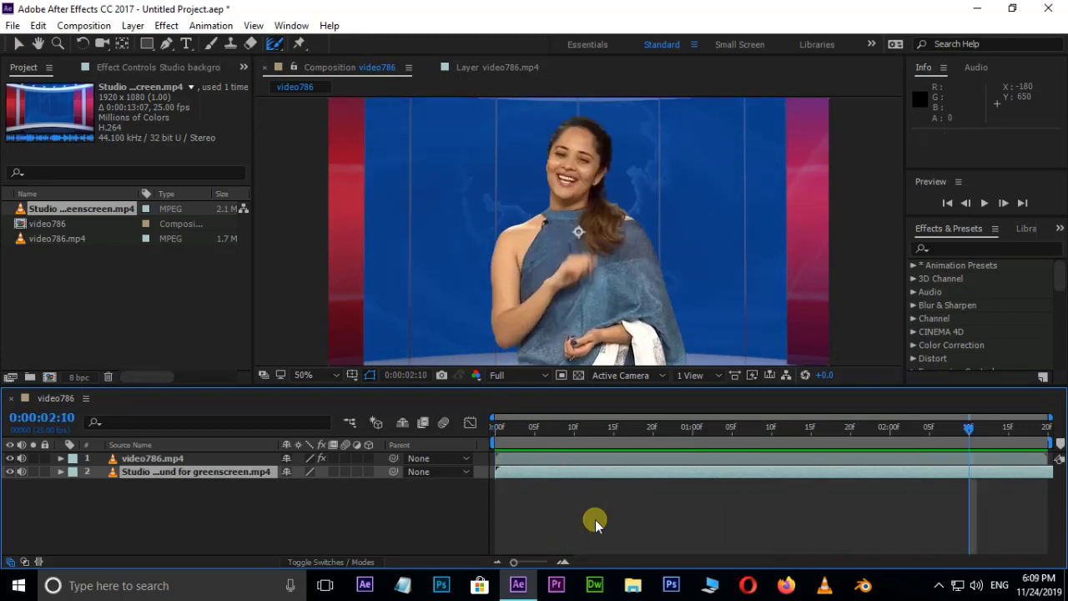